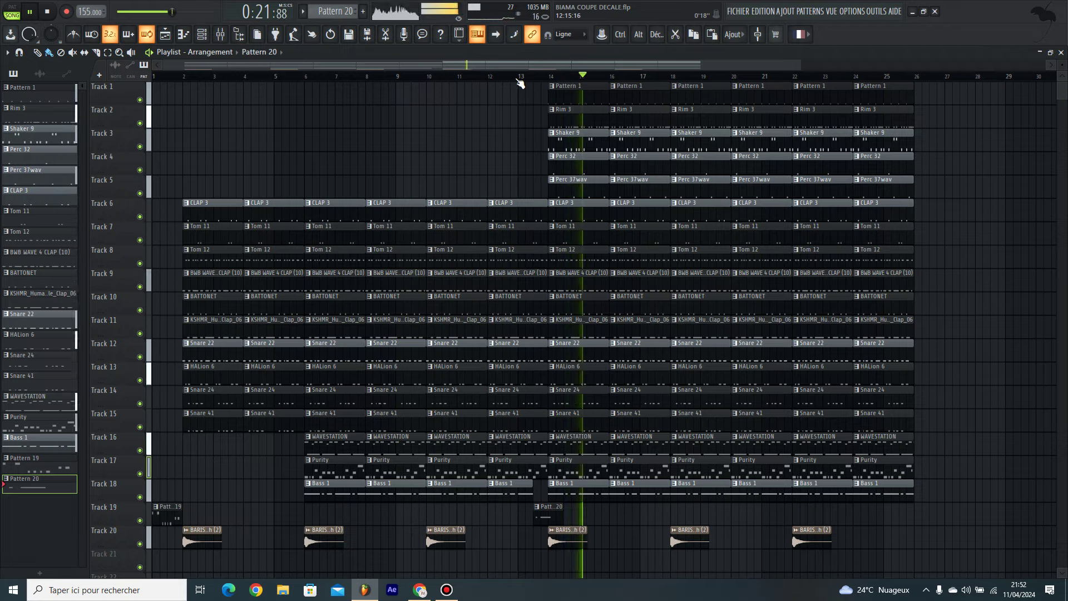
Cut the clips on Tracks 6 to 17 around mid-bar 13 and remove their parts up to bar 14, matching Bass 1.
scroll(578, 404, "up", 4)
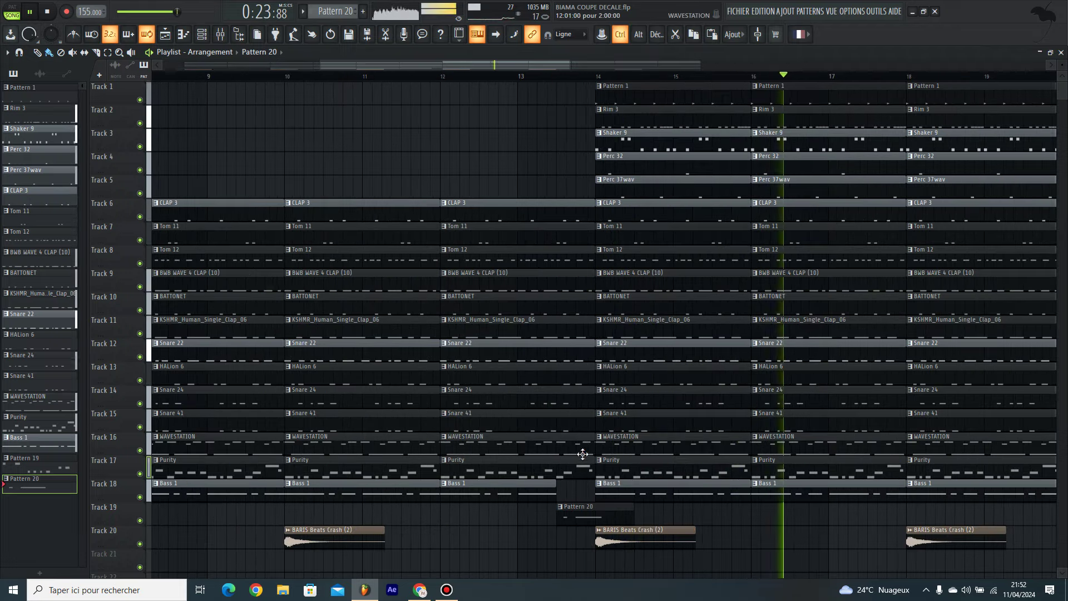
left_click_drag(579, 473, 553, 211)
left_click(583, 211)
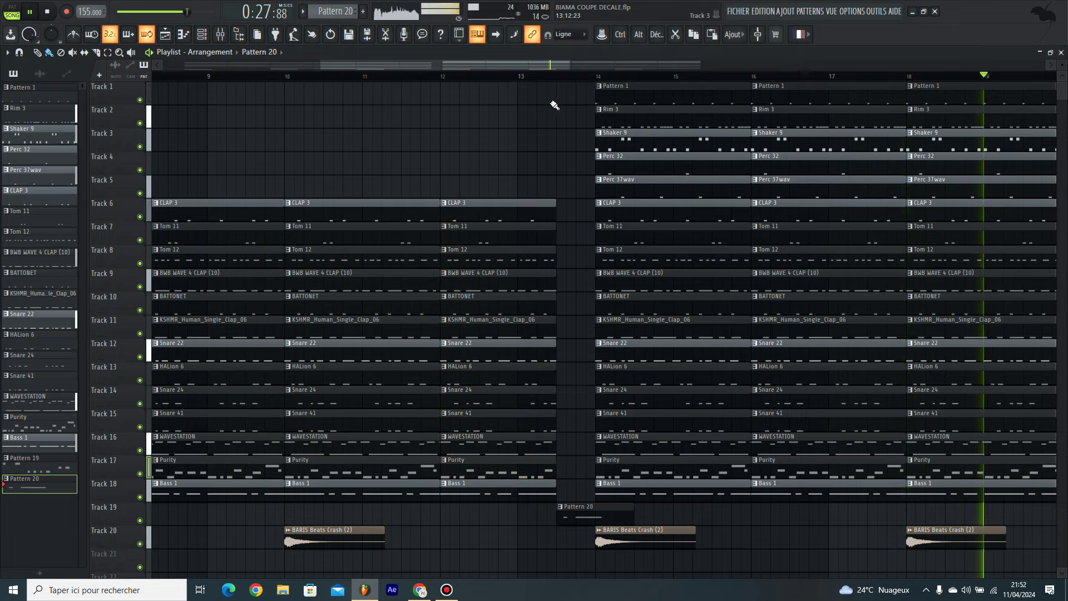
Play back the transition from bar 13 into bar 14 to check the gap, and stop playback.
scroll(528, 84, "down", 2)
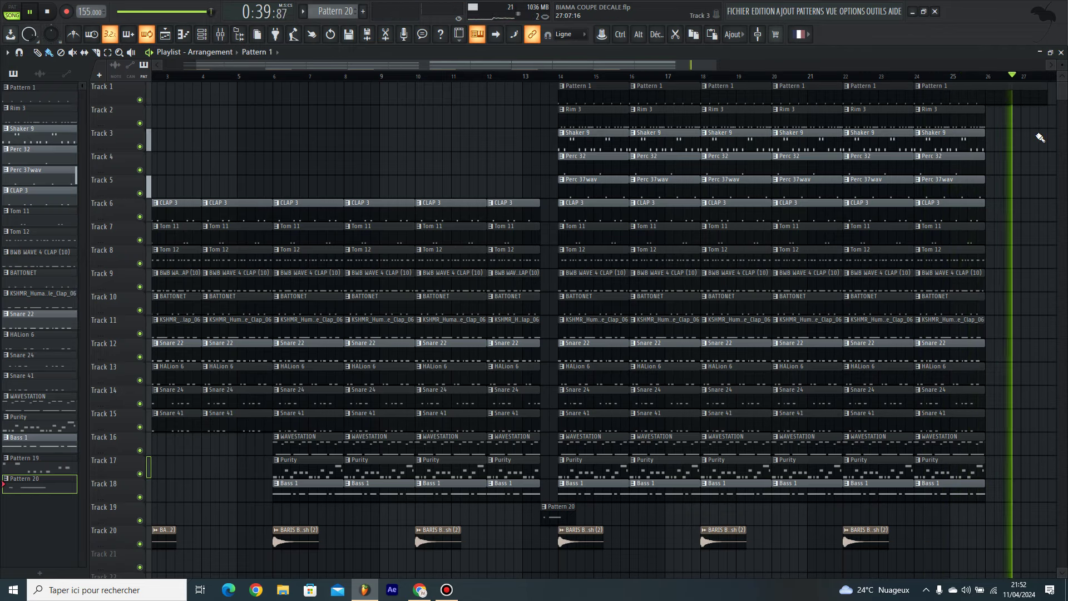
key("space")
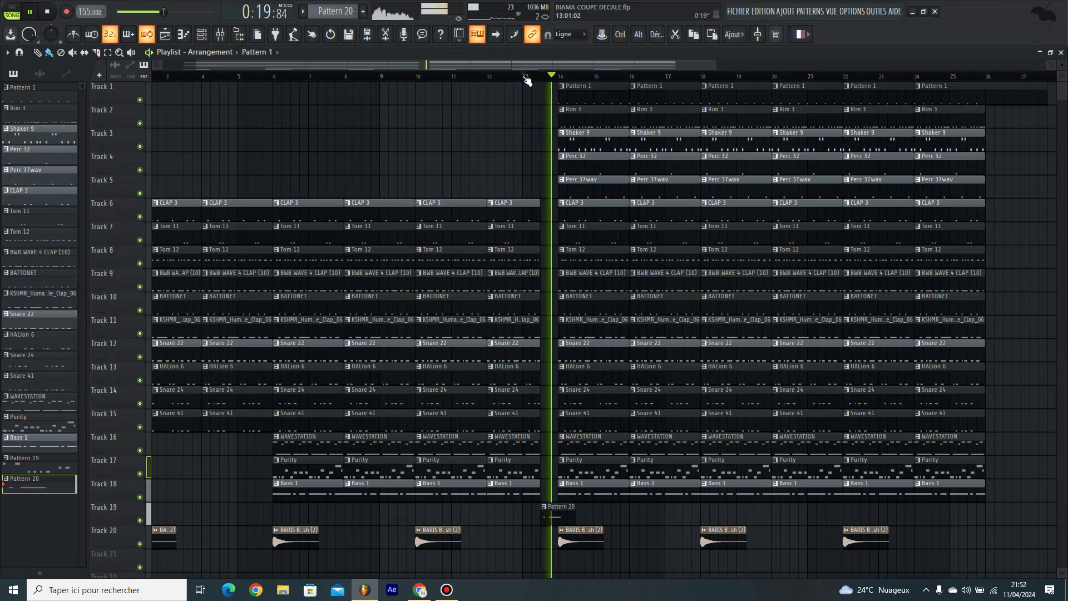
key("space")
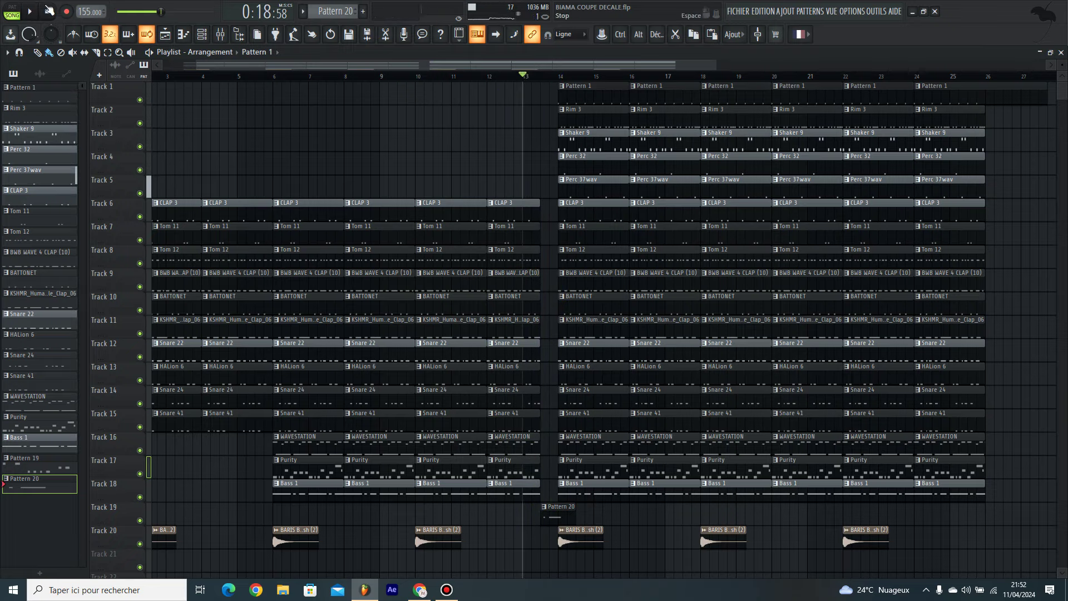
Set a loop time selection in the playlist from bar 16 to bar 18.
scroll(745, 76, "down", 2)
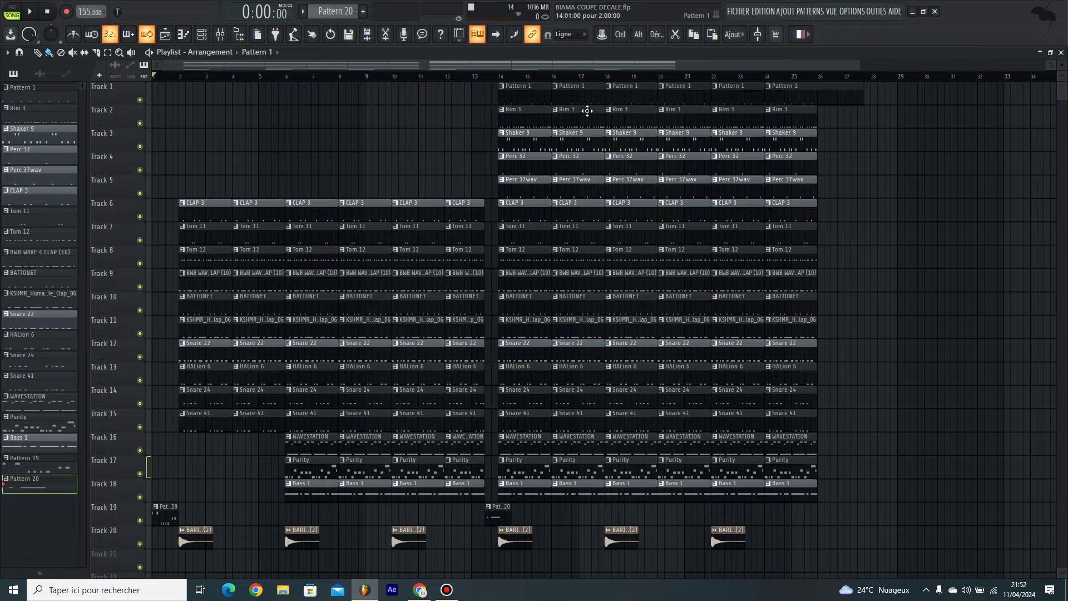
scroll(633, 84, "up", 5)
scroll(529, 79, "down", 2)
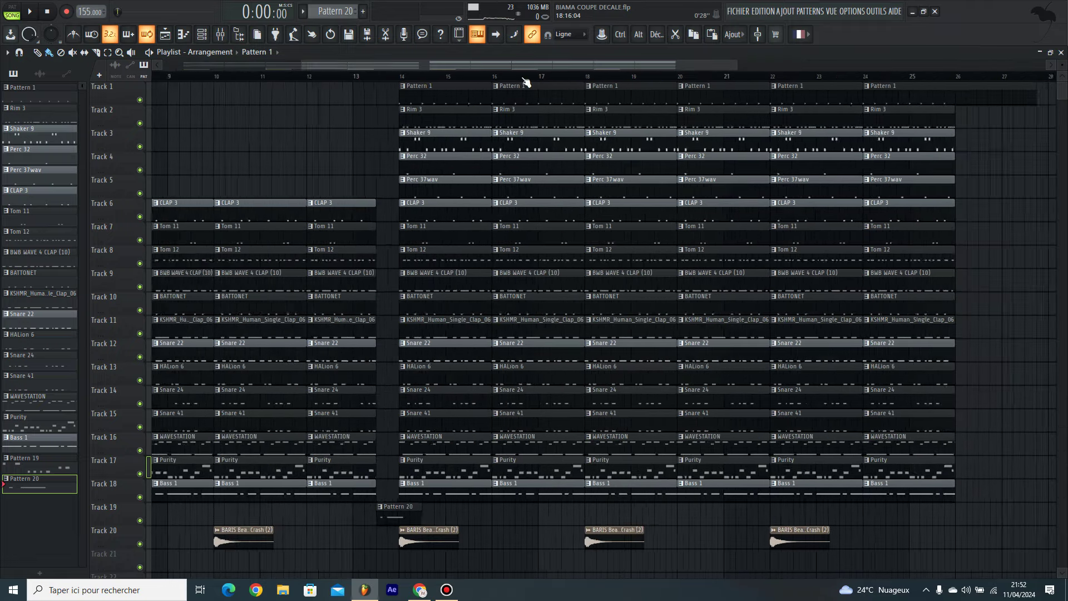
left_click_drag(510, 79, 551, 76)
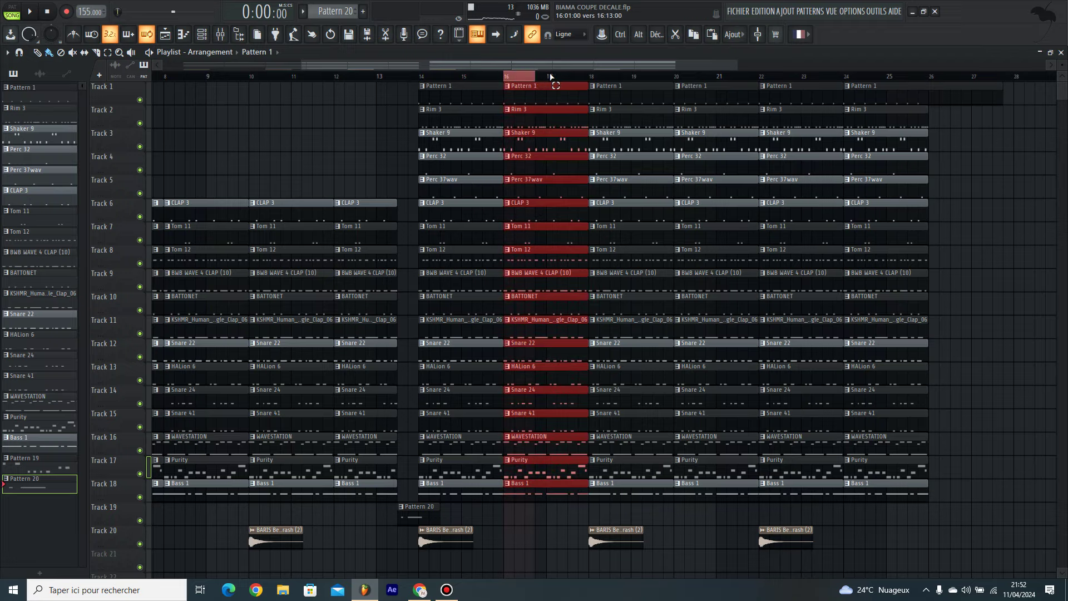
scroll(588, 84, "up", 2)
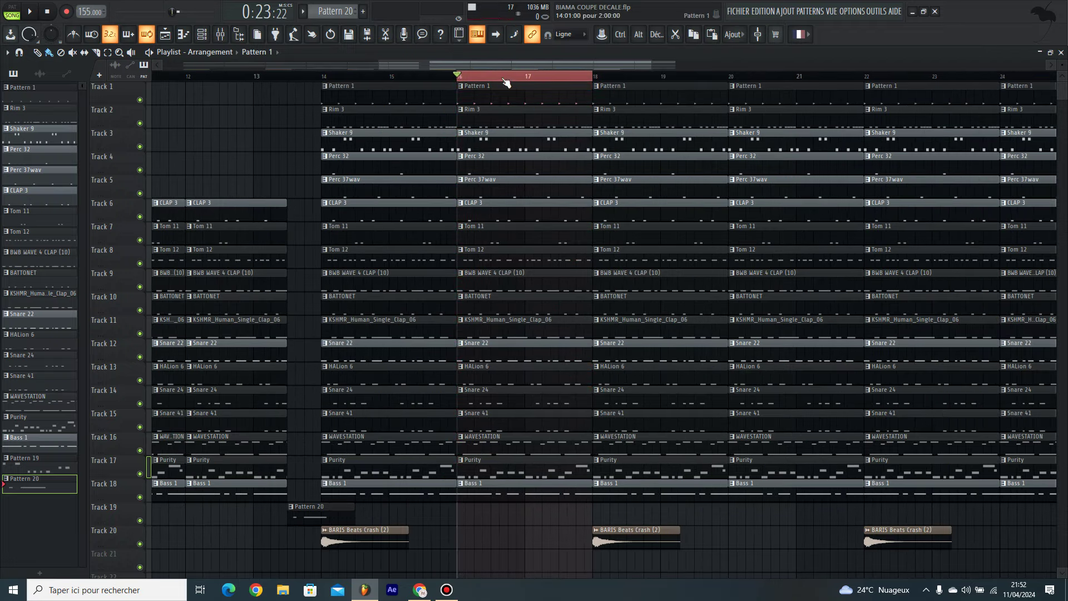
Show the channel rack to view the instruments used in the beat, and close it again.
left_click(210, 36)
scroll(483, 320, "down", 1)
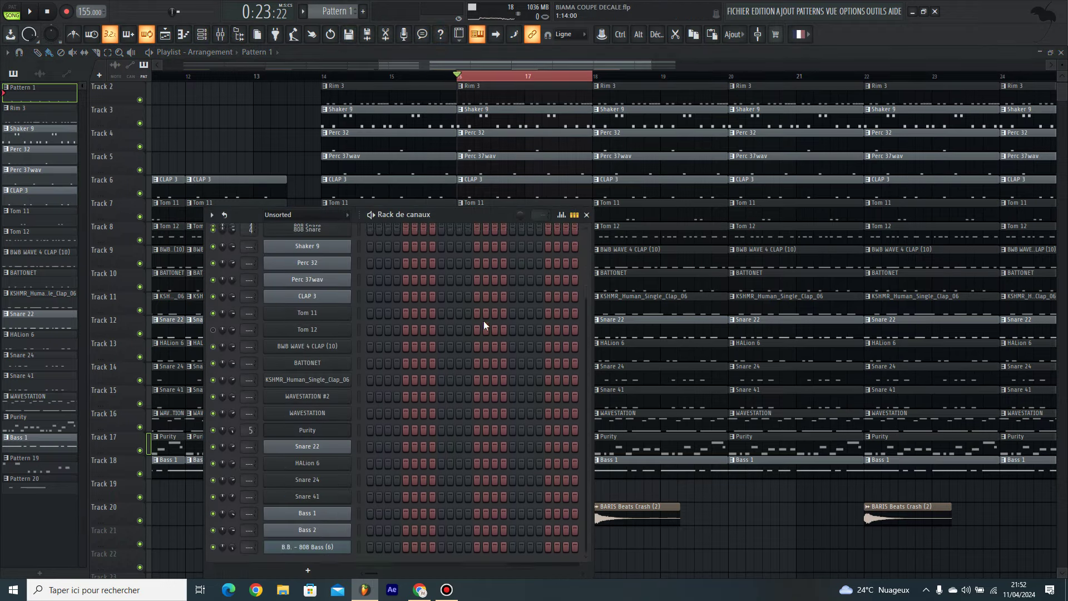
key("F6")
scroll(120, 97, "up", 1)
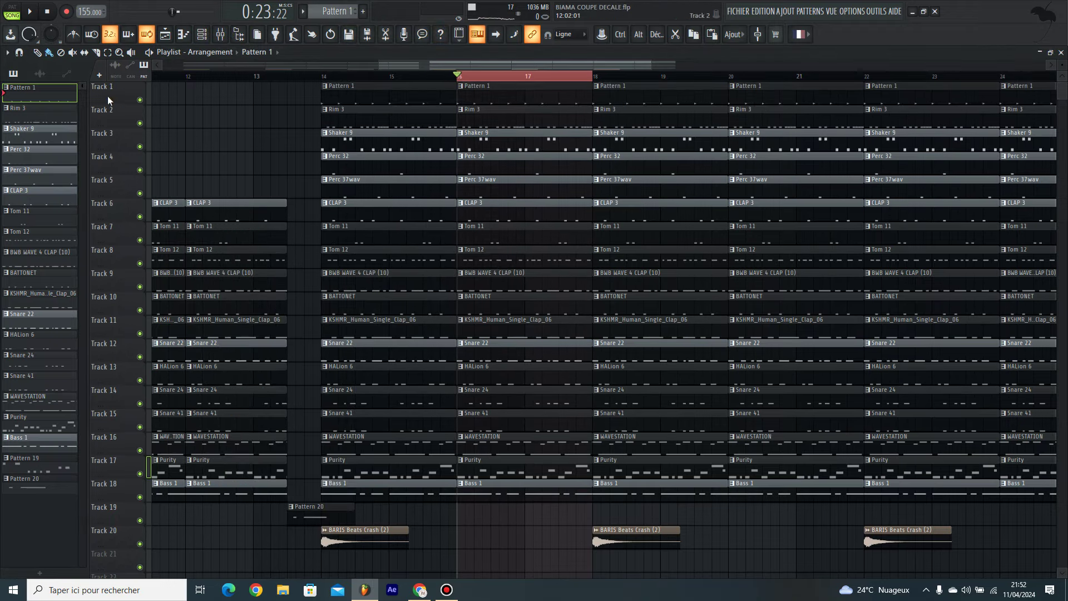
Solo Track 1 and play its Pattern 1 kick notes in the piano roll, returning to the playlist.
right_click(140, 100)
double_click(489, 101)
key("space")
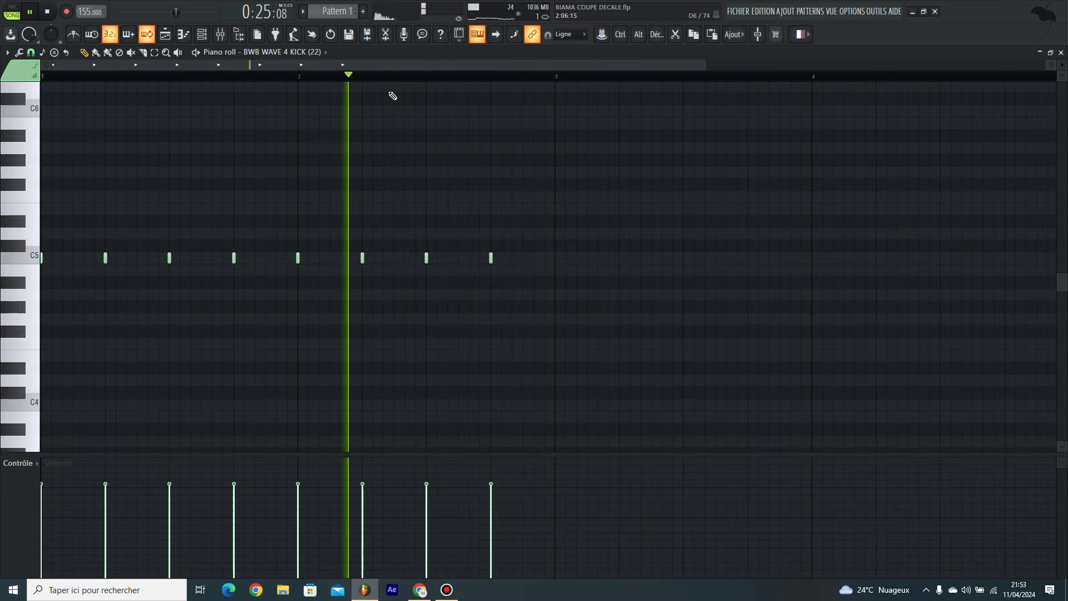
key("F7")
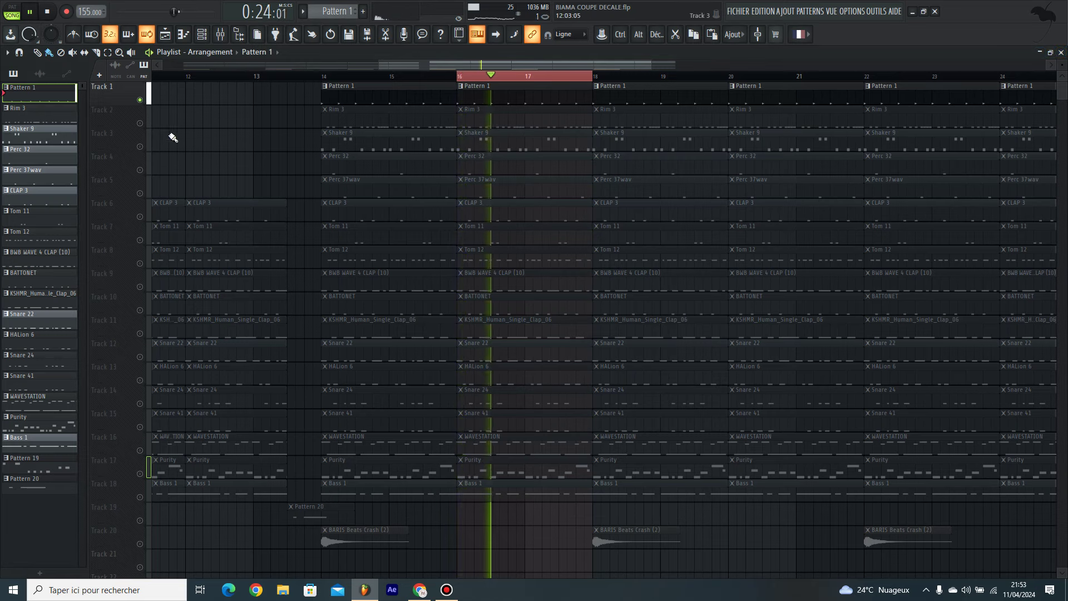
key("space")
Examine the Rim 3 notes of Track 2 in the piano roll while playing the soloed loop.
double_click(499, 120)
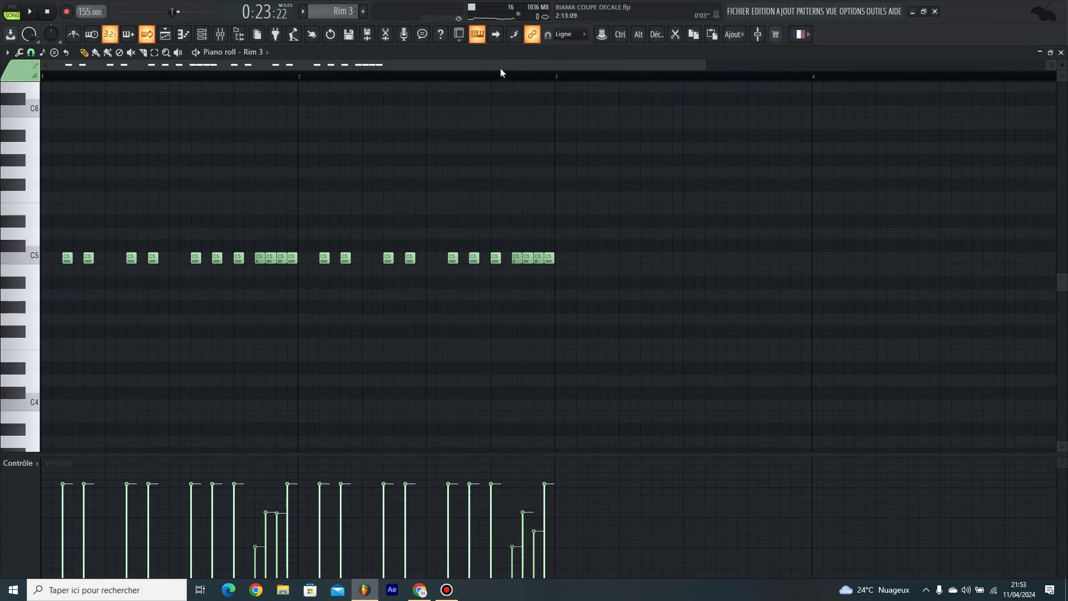
key("space")
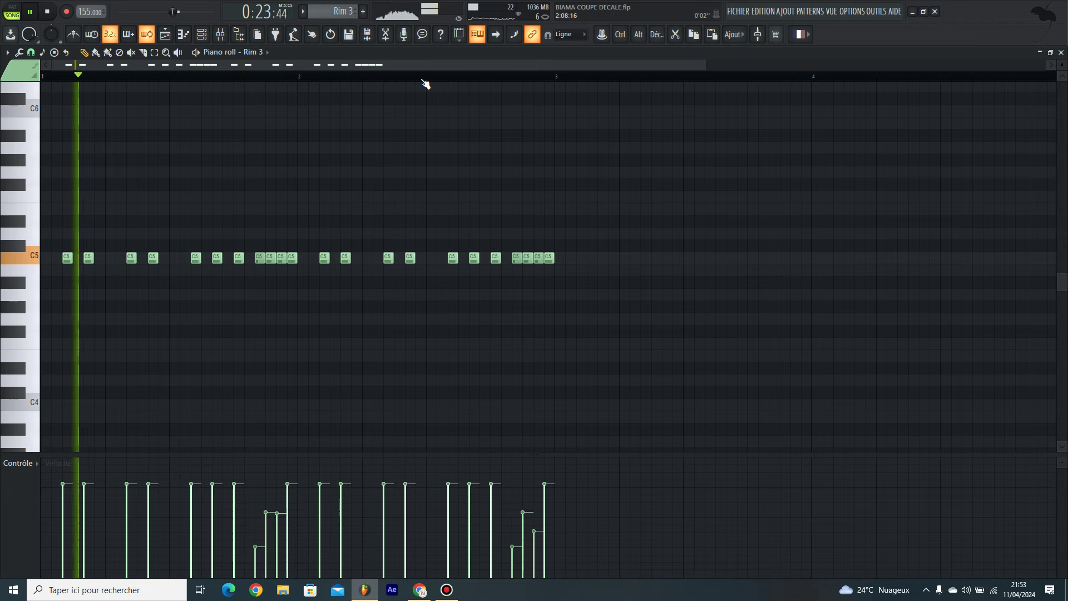
key("space")
Choose 1/6 step as the piano roll snap, replay the Rim 3 pattern and close the piano roll.
left_click(31, 52)
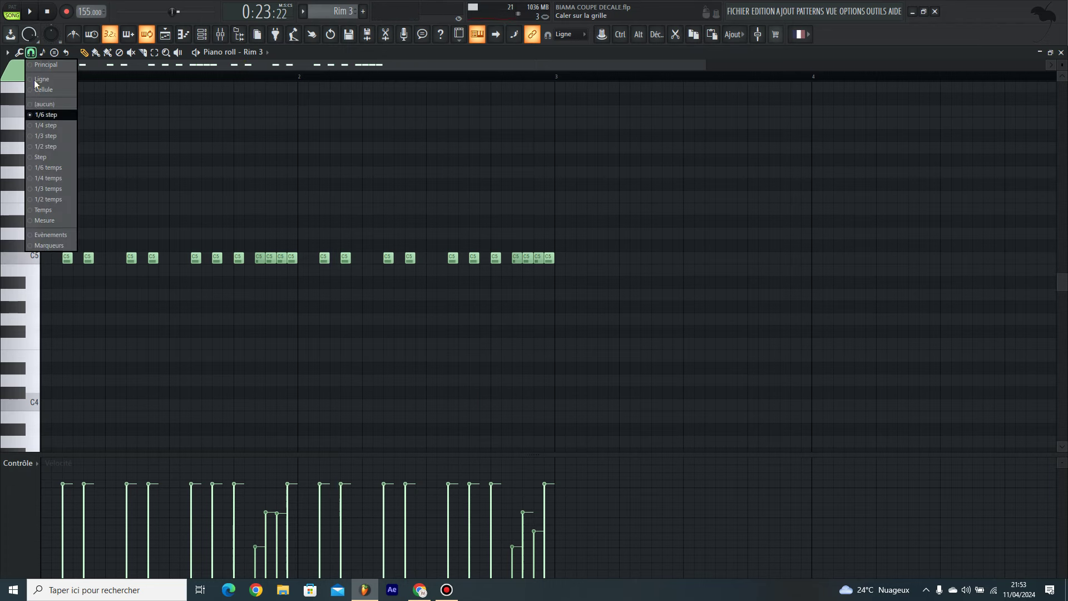
left_click(48, 113)
key("space")
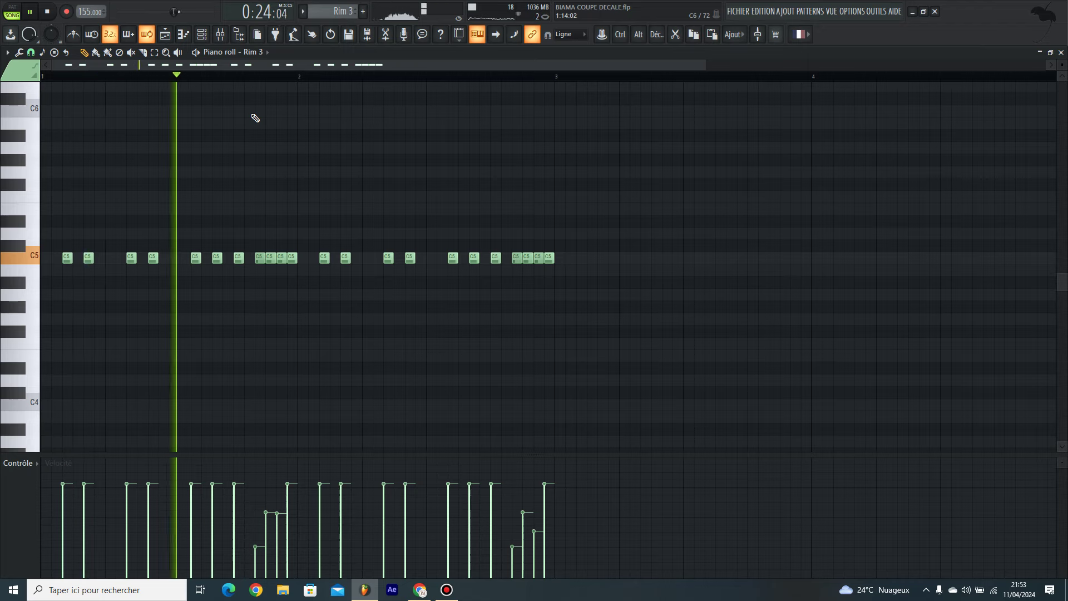
key("space")
left_click(1061, 52)
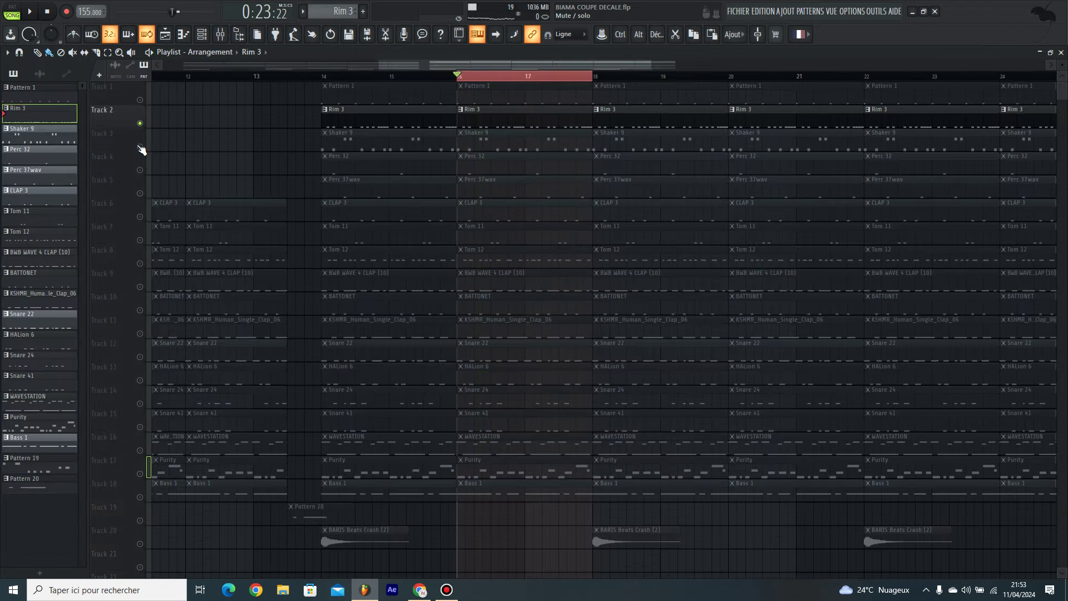
Play the soloed Shaker 9 pattern from Track 3 in the piano roll, and close it.
double_click(522, 140)
key("space")
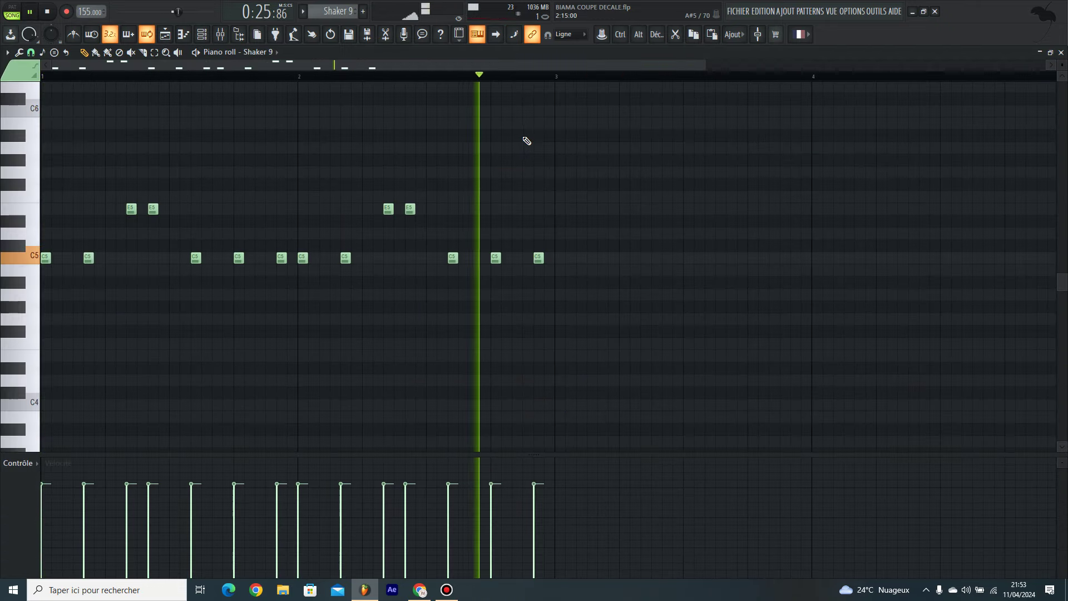
left_click(1061, 52)
key("space")
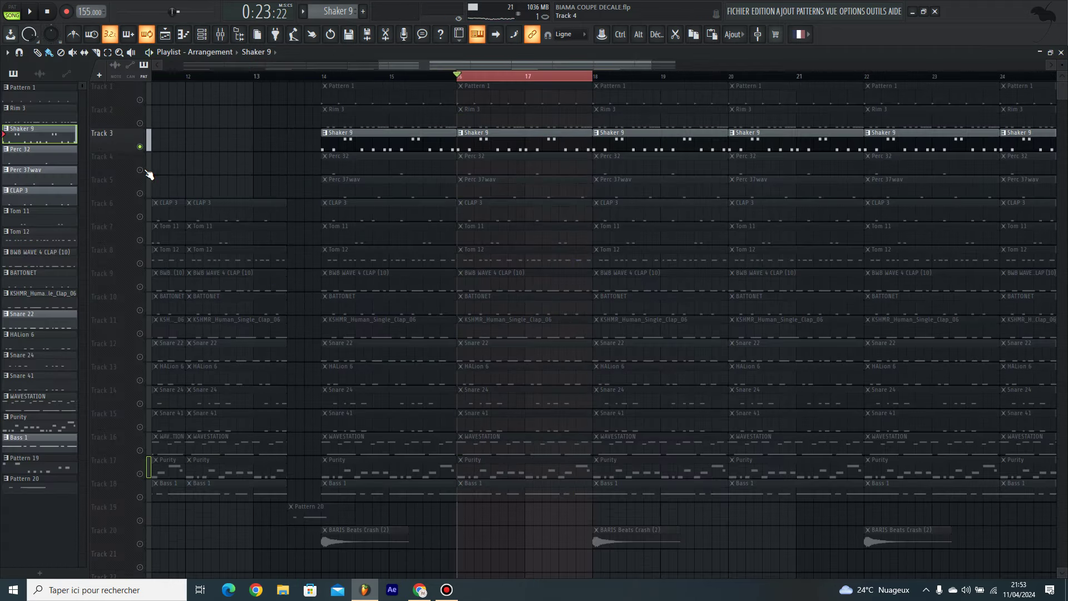
Solo Track 4, examine the Perc 32 notes in the piano roll during playback, and close it.
left_click(518, 169)
key("space")
double_click(567, 171)
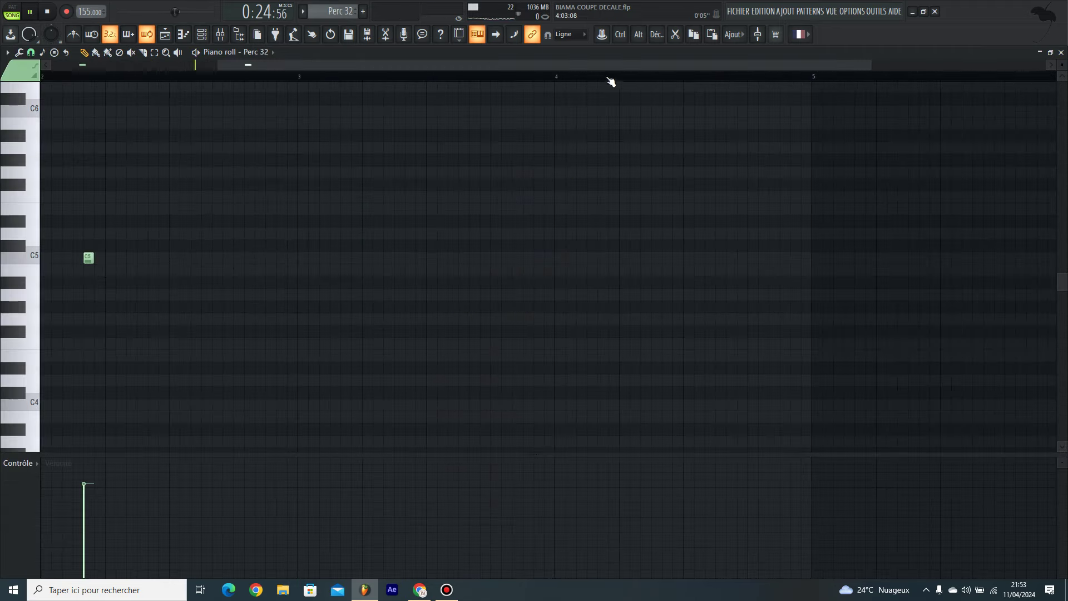
left_click(1062, 53)
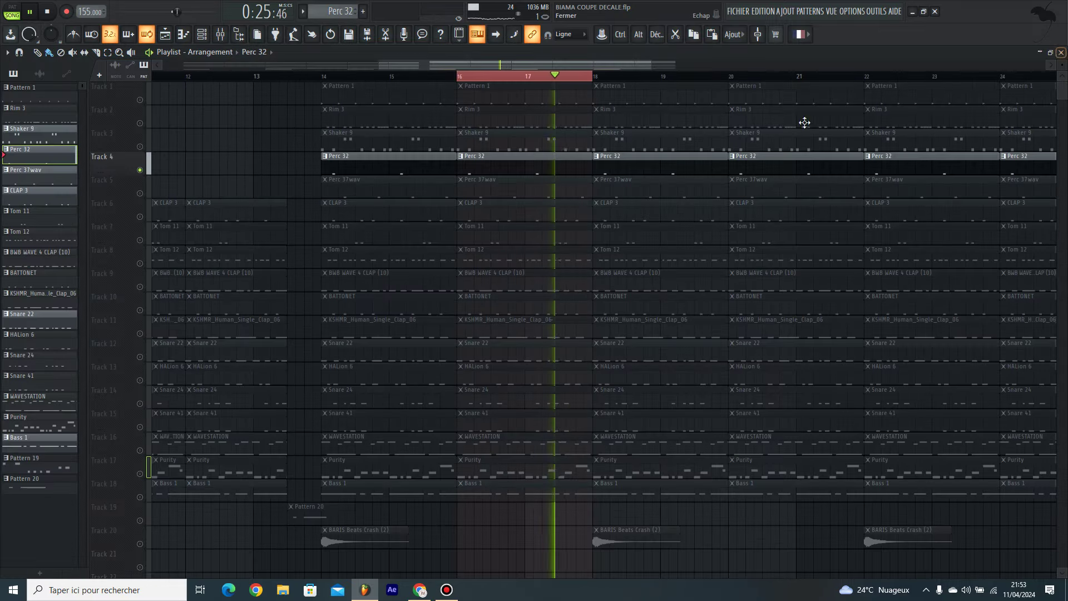
Solo Track 5 and examine the Perc 37wav notes in the piano roll while the loop plays.
left_click(508, 192)
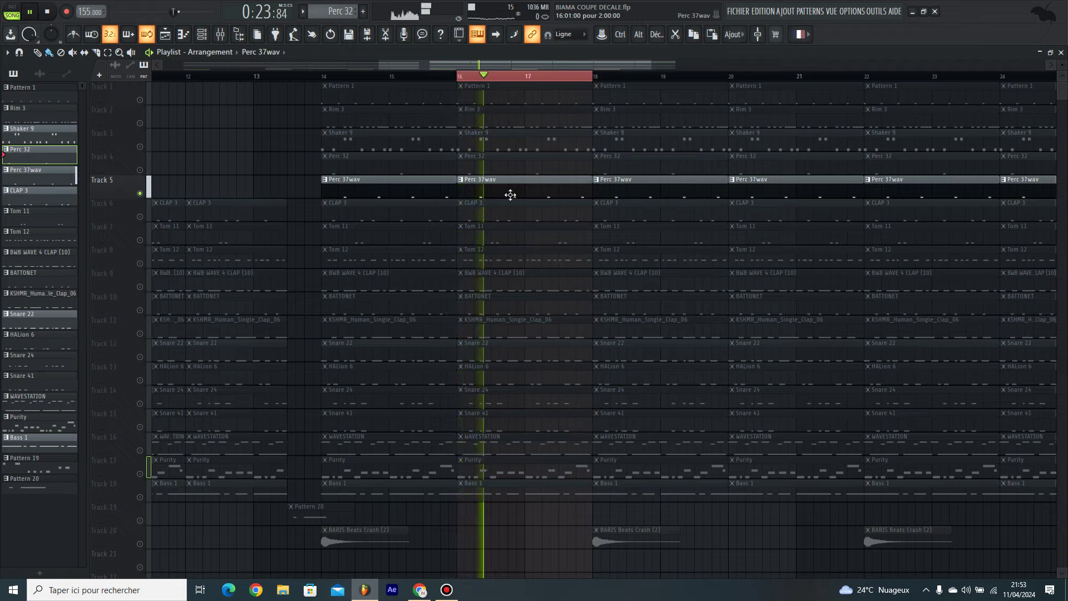
double_click(508, 194)
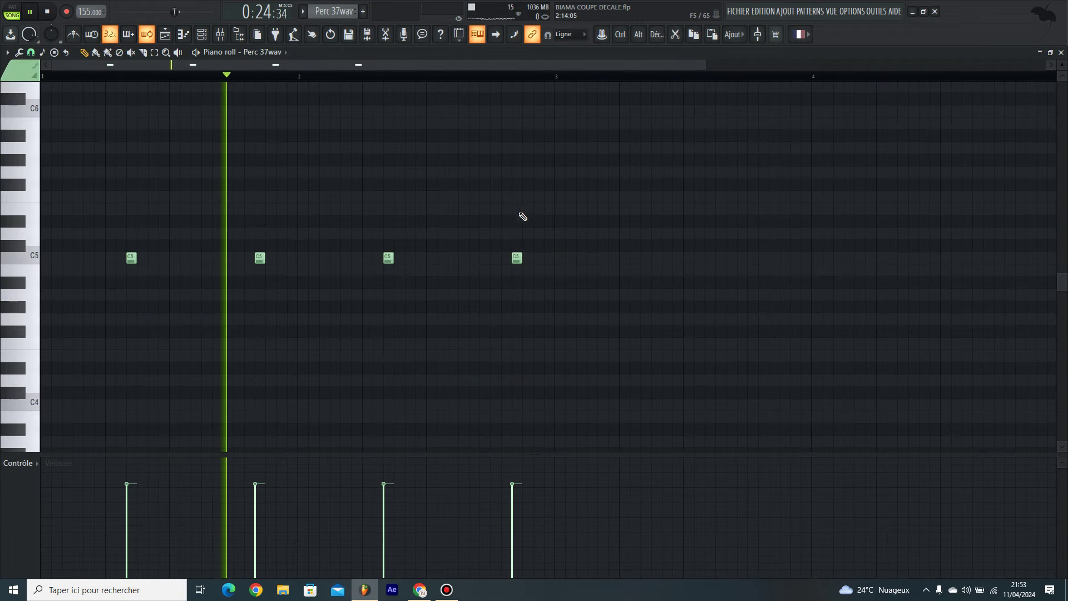
left_click(1060, 52)
Solo Tracks 6 and 7 in turn and examine the CLAP 3 and Tom 11 notes in the piano roll.
left_click(475, 215)
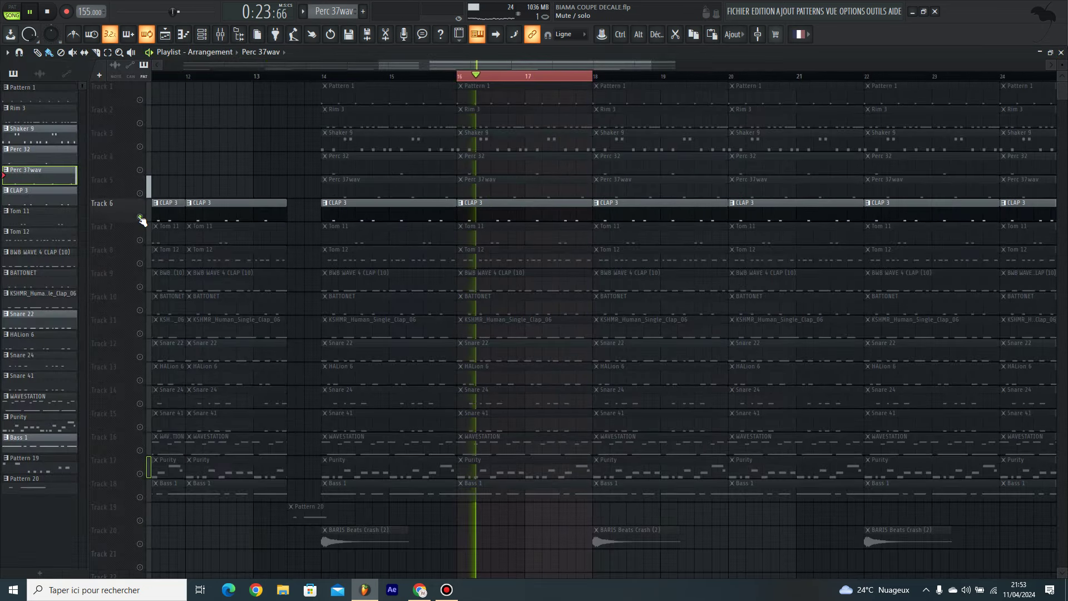
double_click(500, 215)
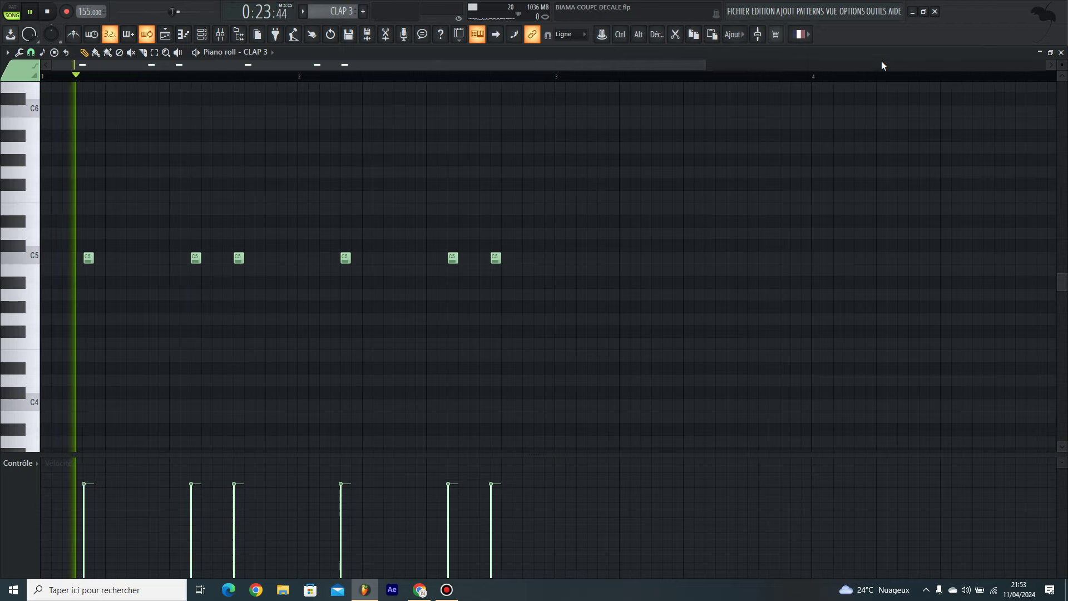
key("F5")
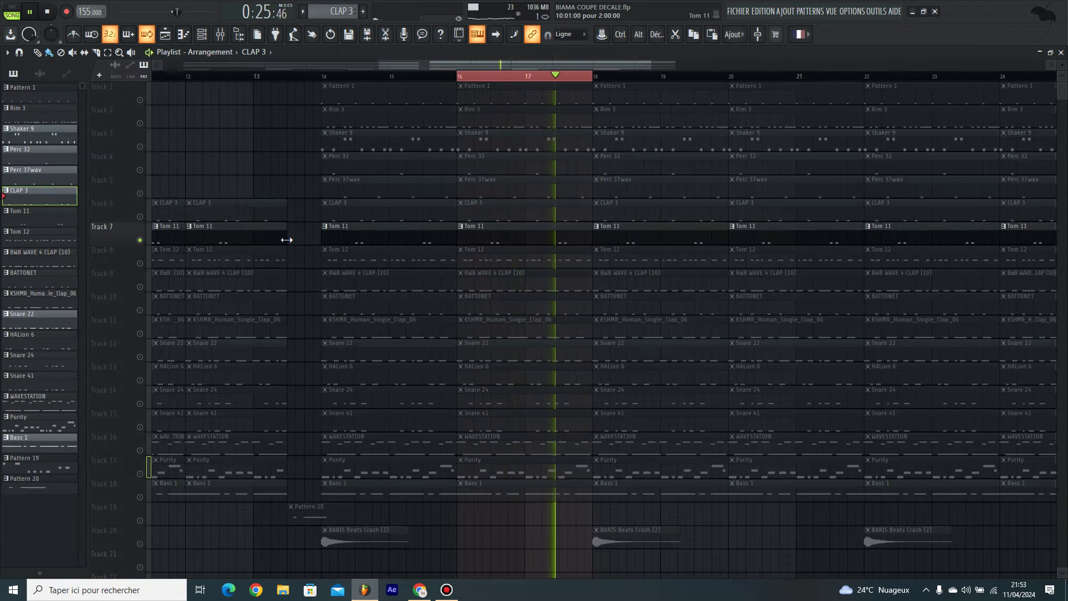
double_click(474, 237)
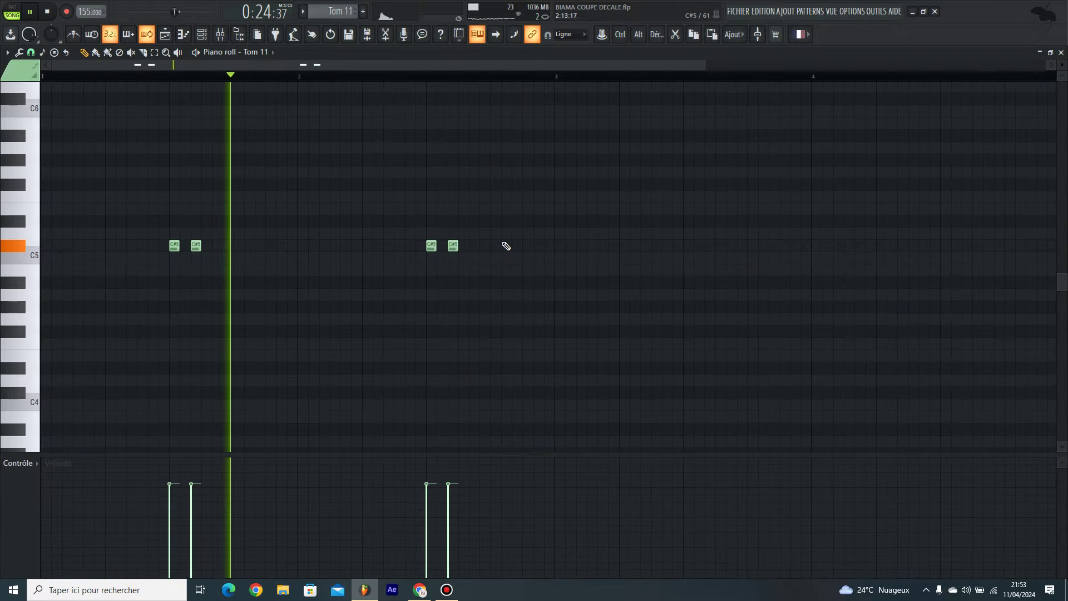
left_click(1062, 53)
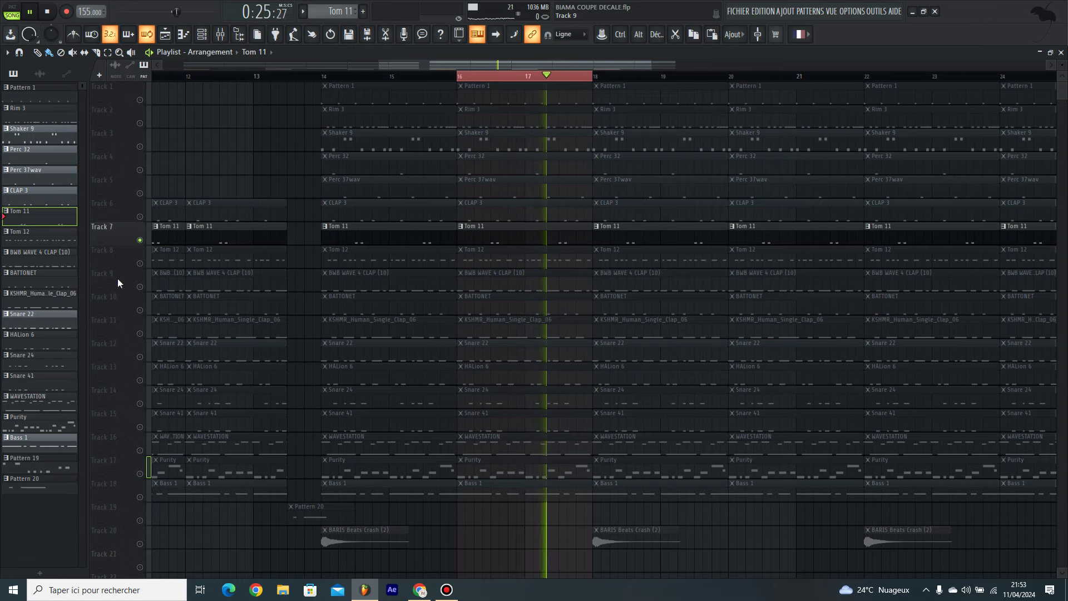
Solo Track 8, examine the Tom 12 notes and velocities in the piano roll, and return to the playlist.
double_click(475, 255)
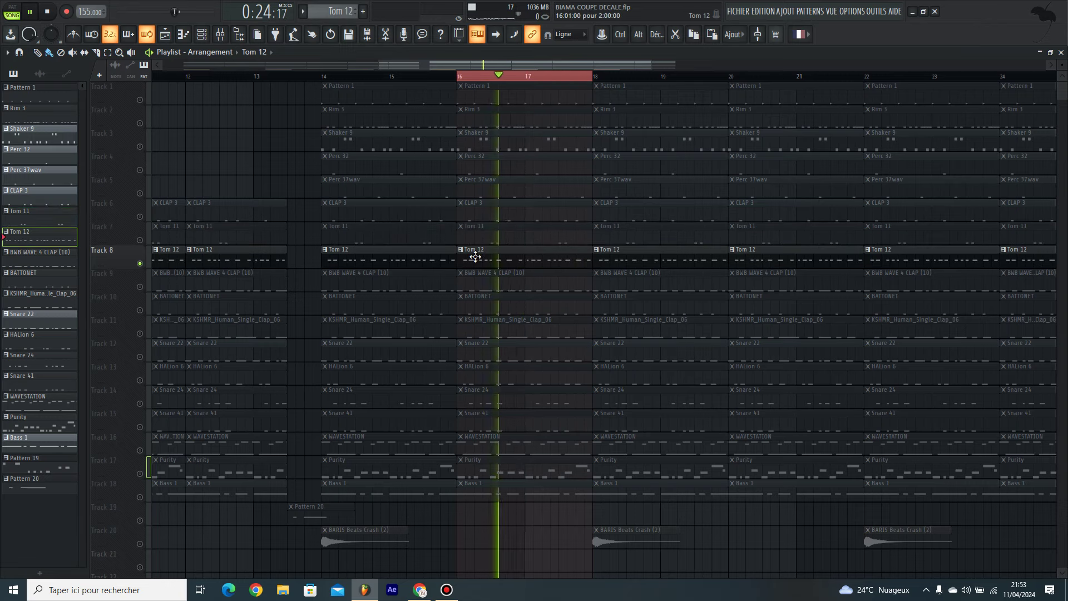
key("space")
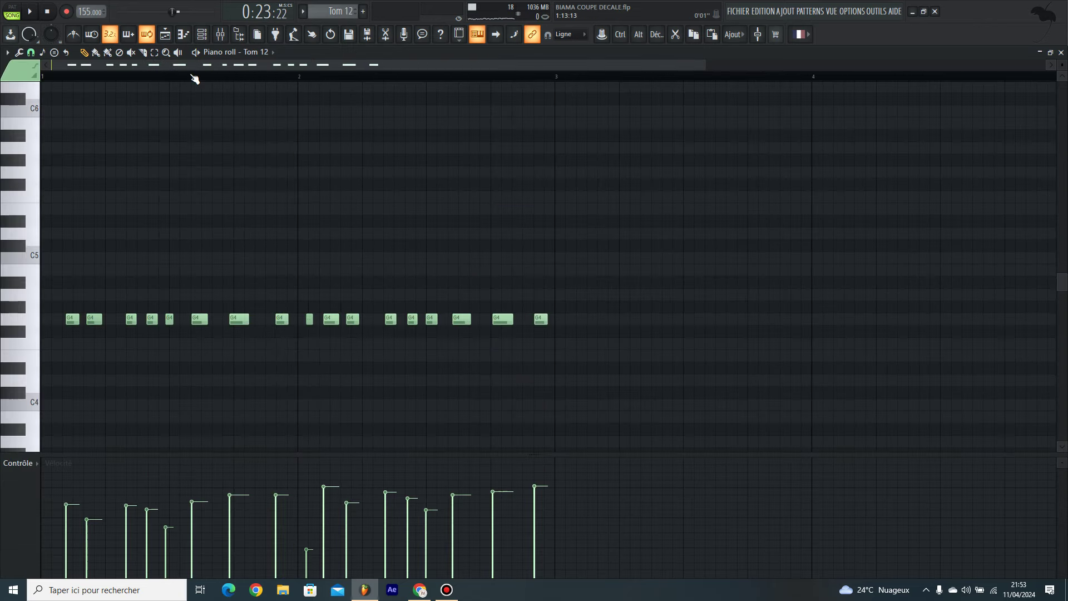
left_click(195, 36)
left_click(195, 35)
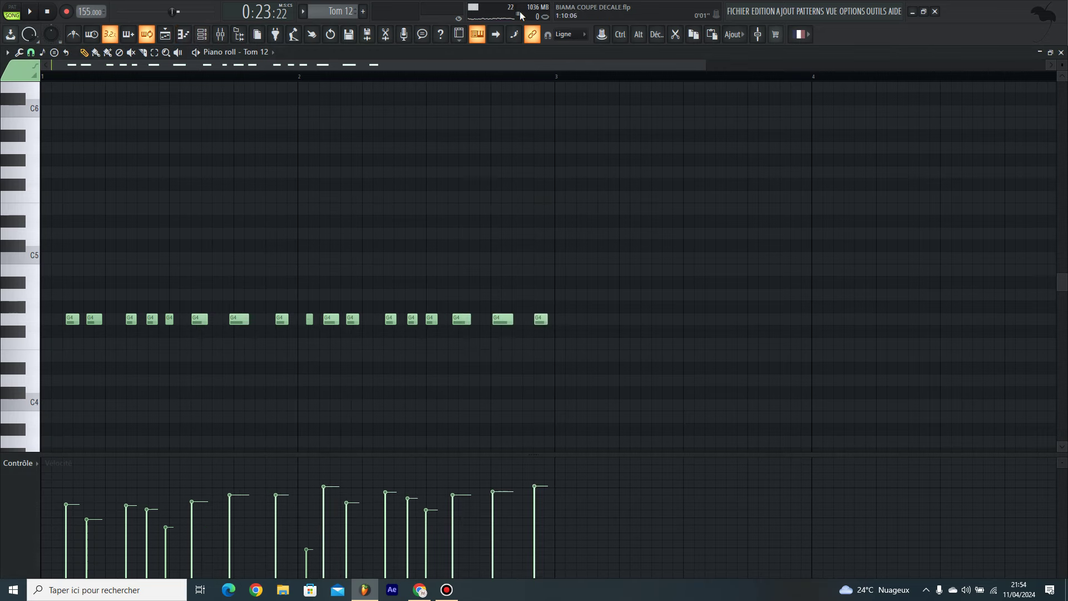
left_click(1061, 52)
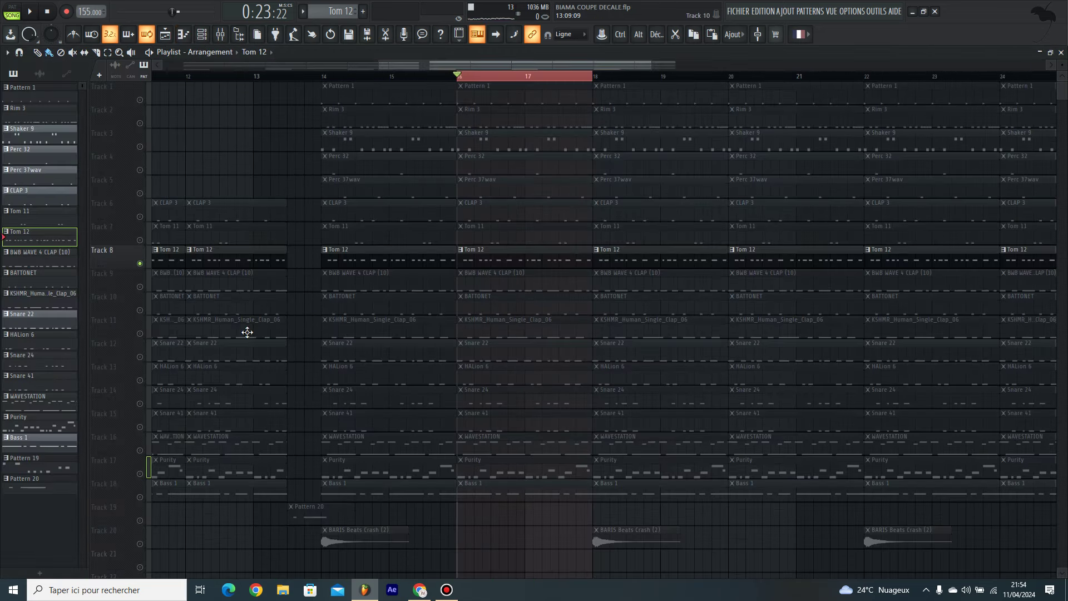
Solo Track 9 and play the BWB WAVE 4 CLAP (10) pattern with its notes shown in the piano roll.
key("space")
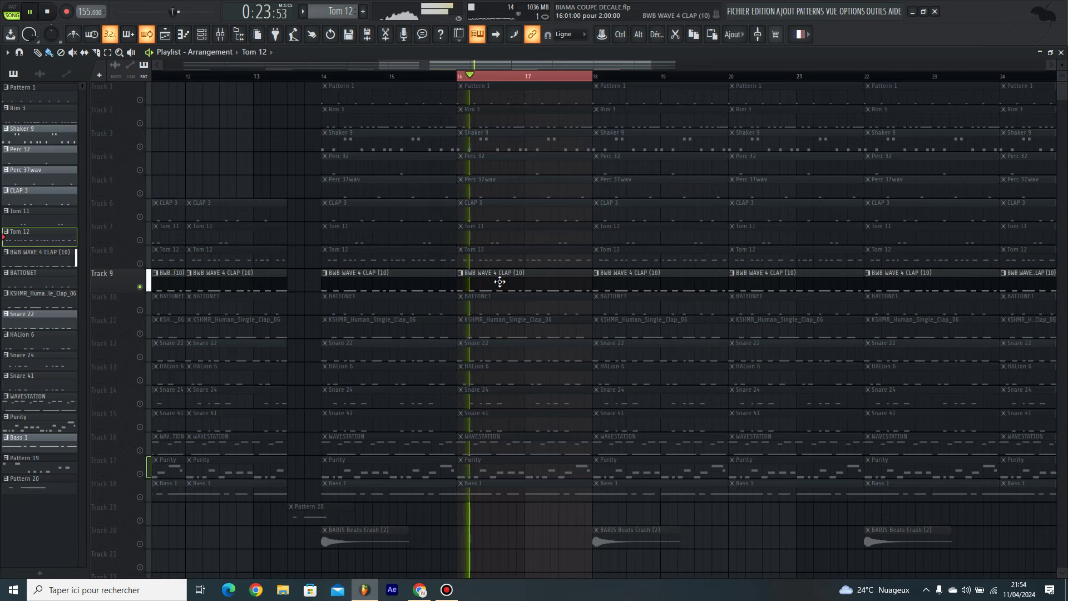
double_click(498, 281)
scroll(490, 290, "up", 3)
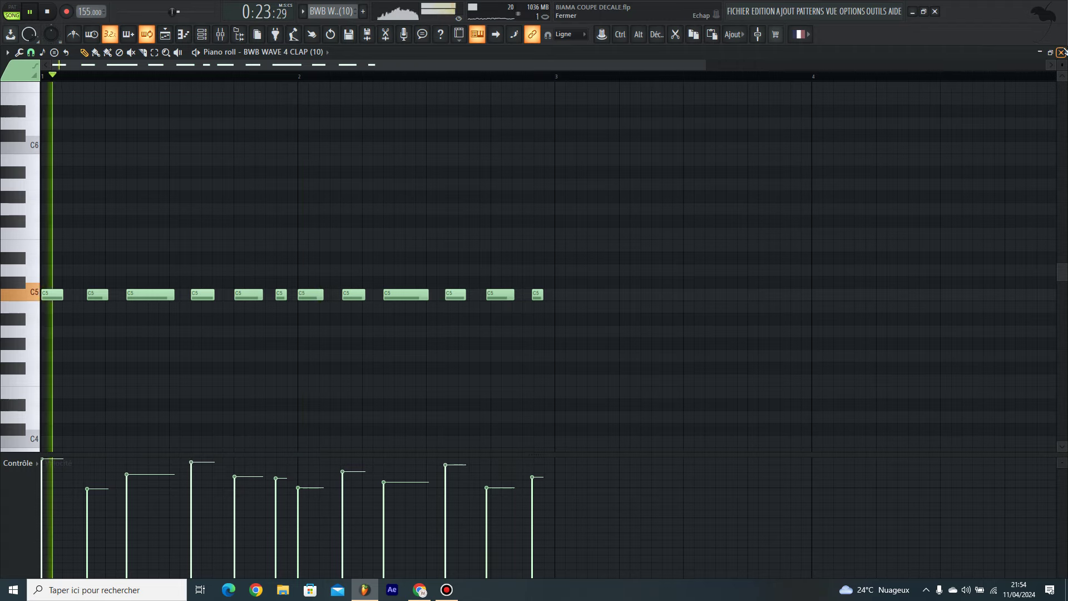
Solo Track 10, examine the BATTONET notes in the piano roll during playback, and return to the playlist.
key("F5")
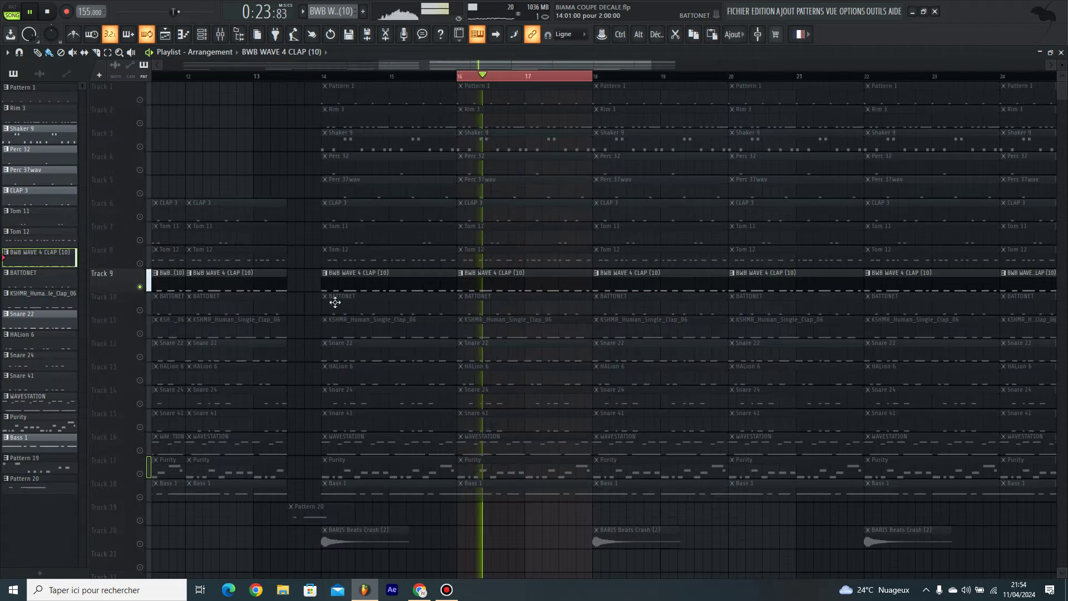
left_click(145, 307)
double_click(508, 308)
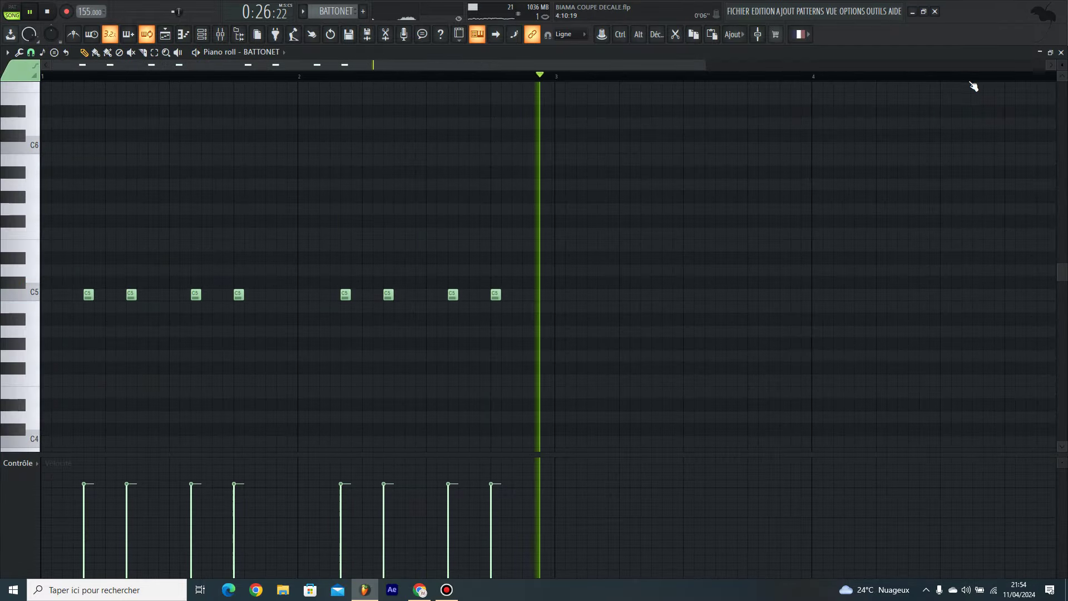
left_click(1061, 52)
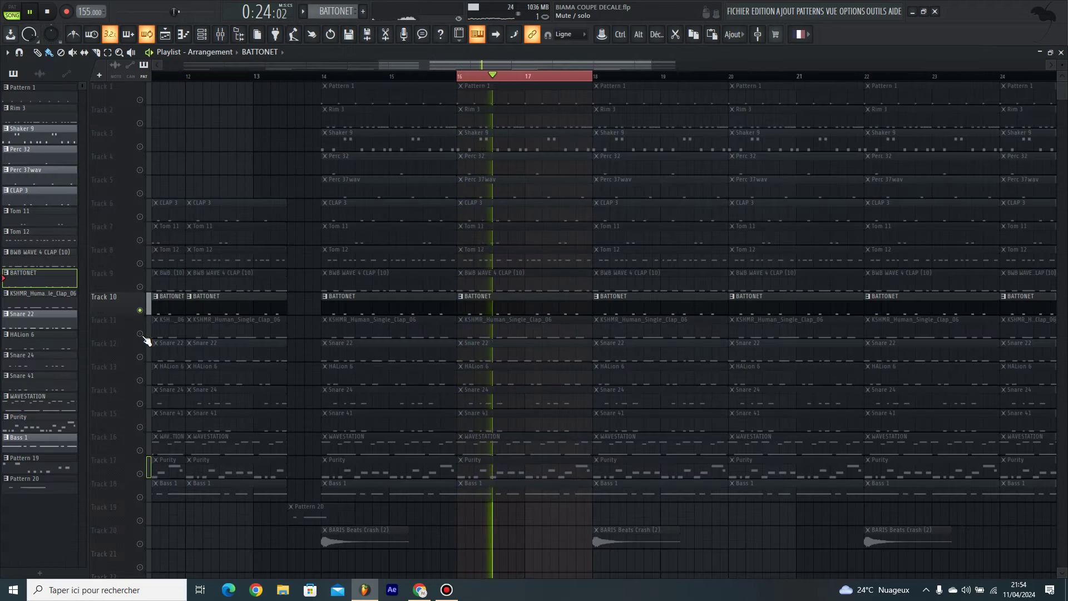
Solo Tracks 11 and 12 in turn and examine the KSHMR_Human_Single_Clap_06 and Snare 22 notes in the piano roll.
left_click(502, 325)
double_click(502, 324)
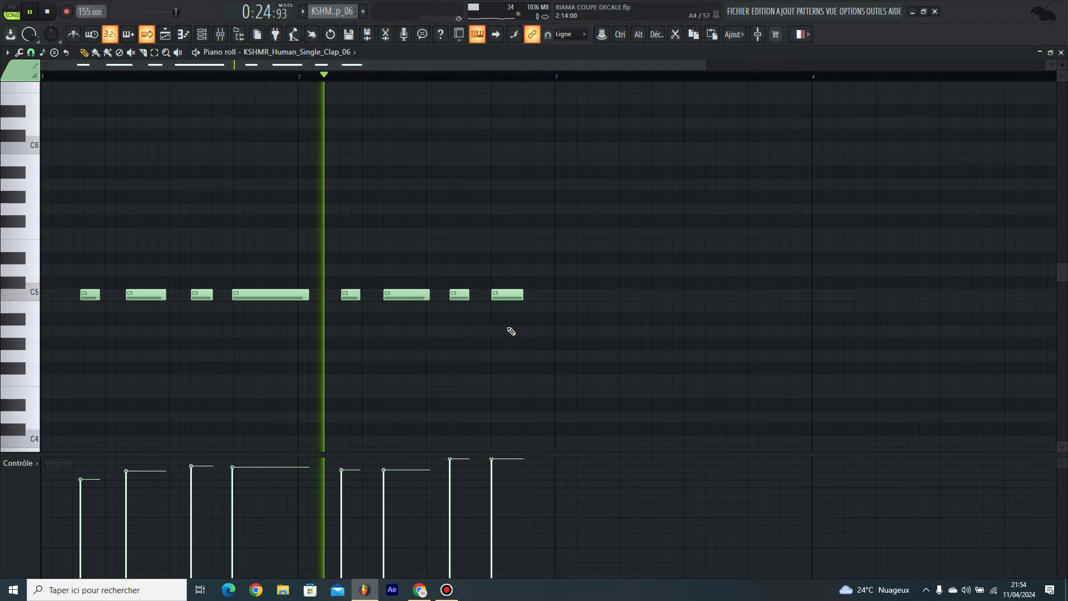
left_click(1061, 53)
left_click(145, 355)
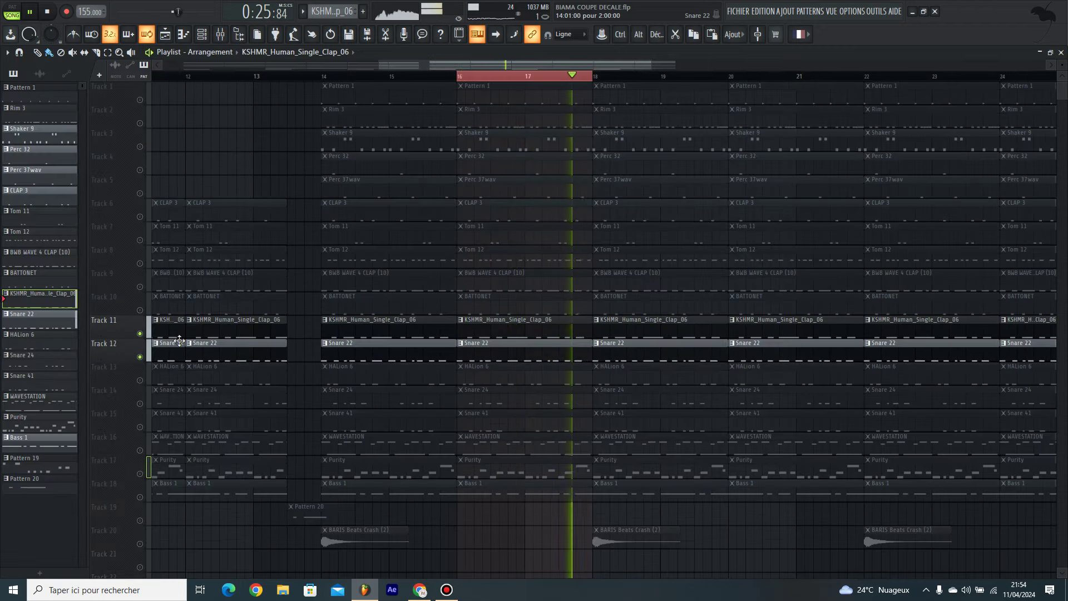
double_click(504, 356)
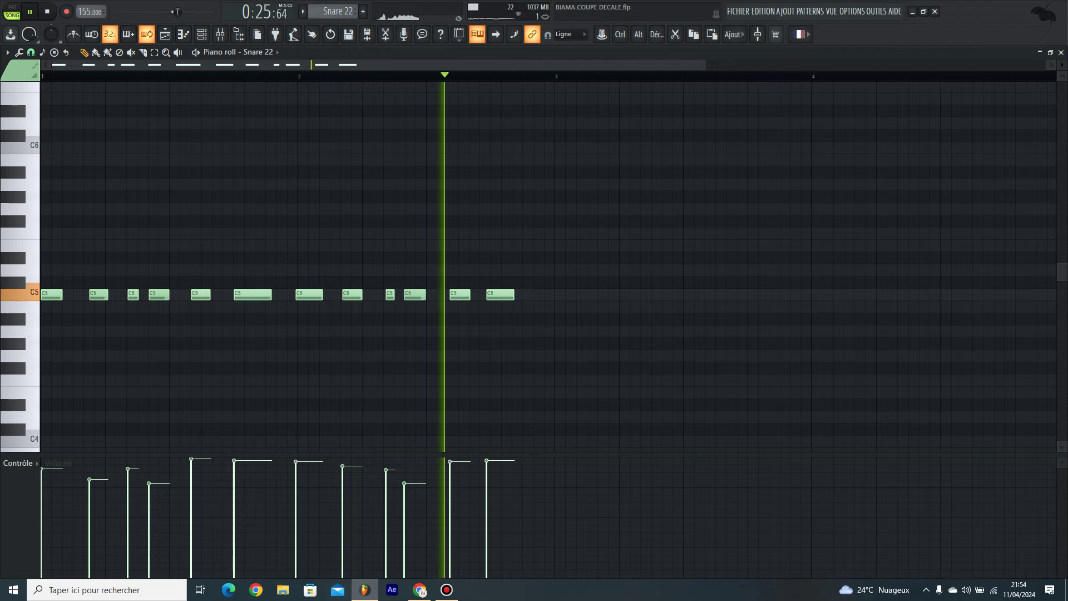
left_click(1062, 52)
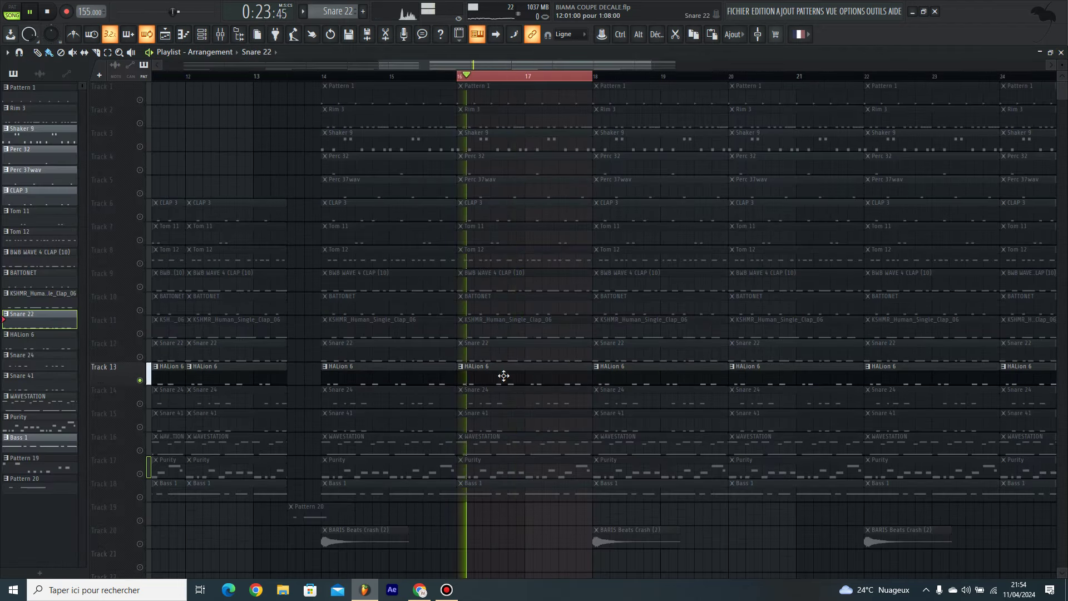
With Track 13 soloed, examine the HALion 6 notes and the instrument's percussion program, and return to the playlist.
double_click(546, 375)
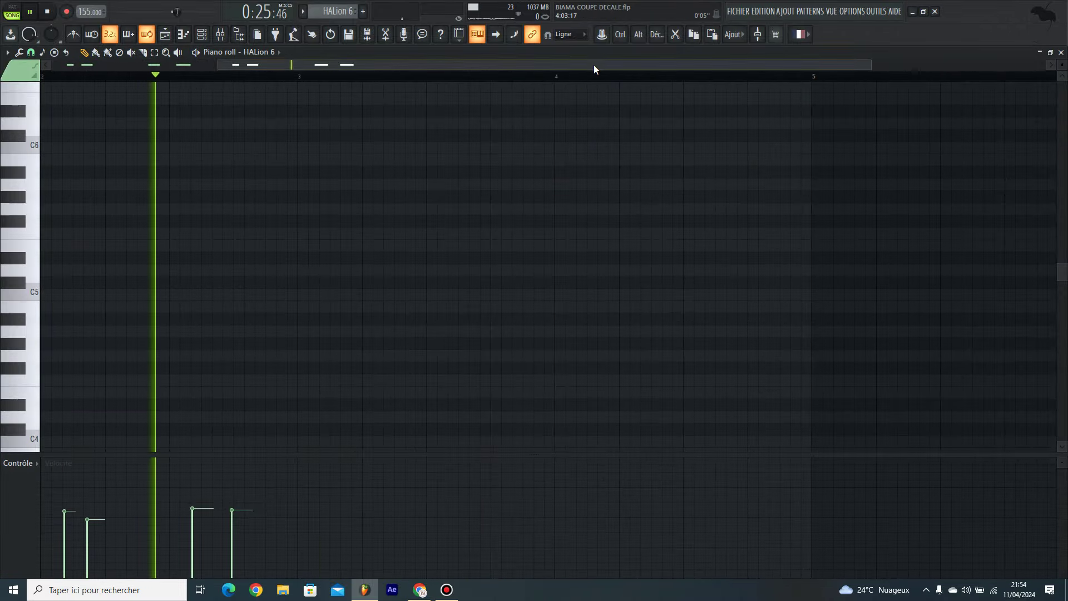
scroll(328, 211, "up", 8)
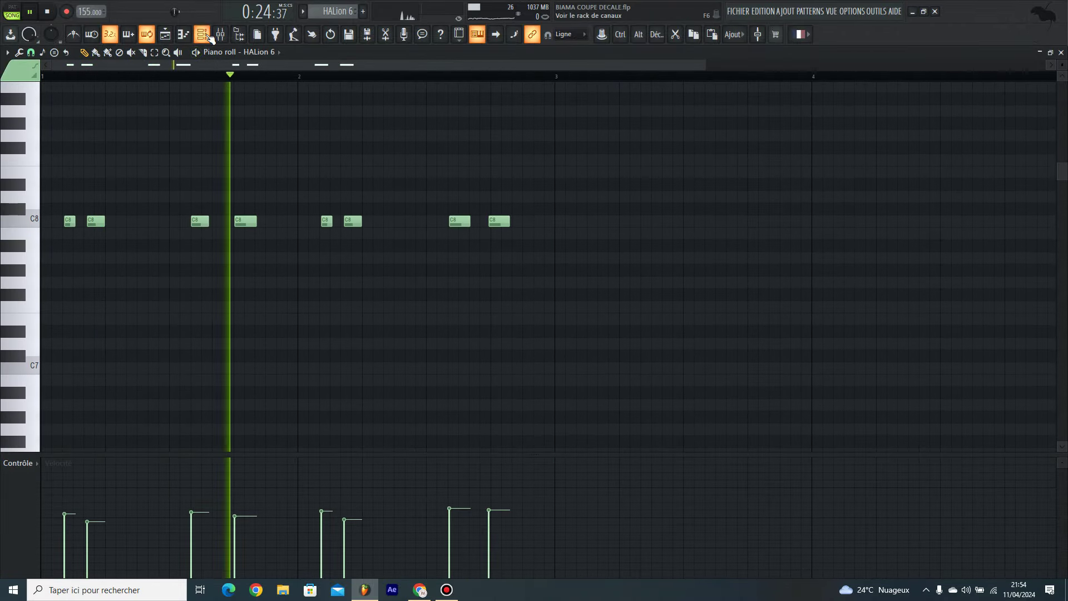
key("F6")
left_click(305, 529)
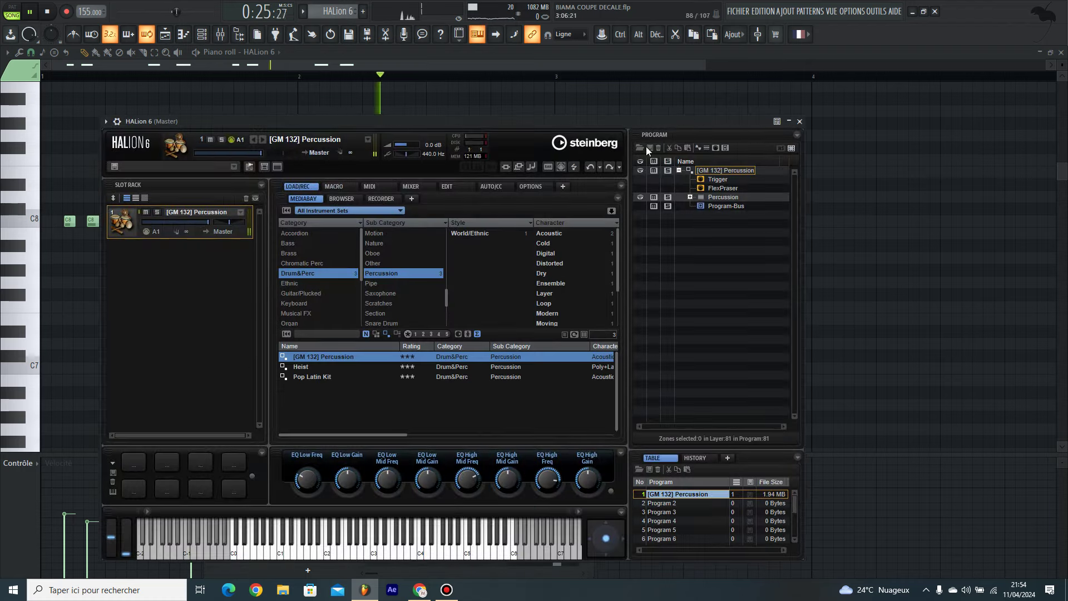
left_click(800, 122)
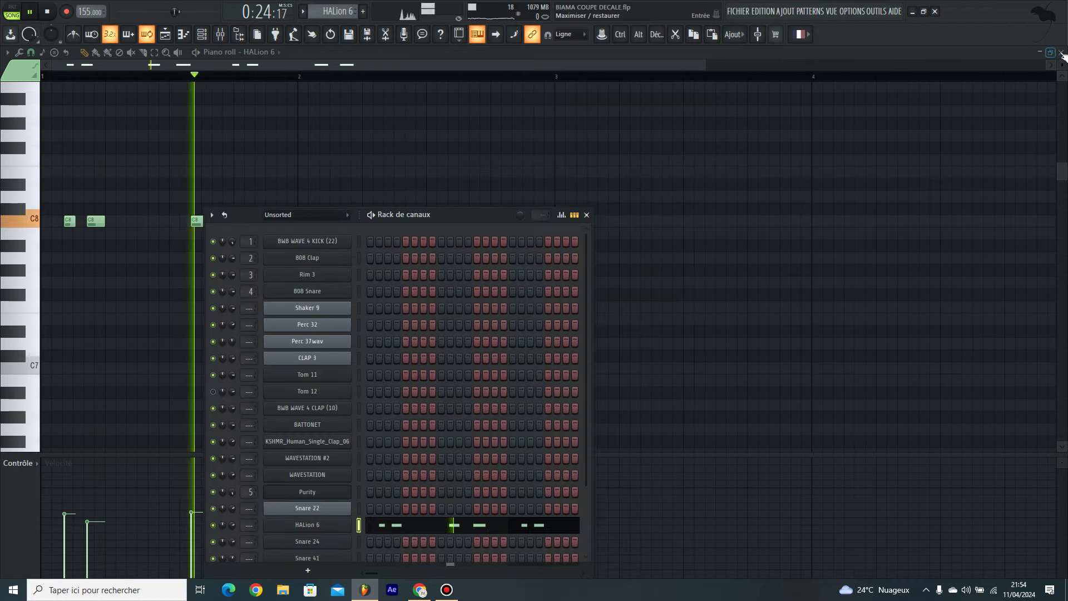
key("F5")
key("F6")
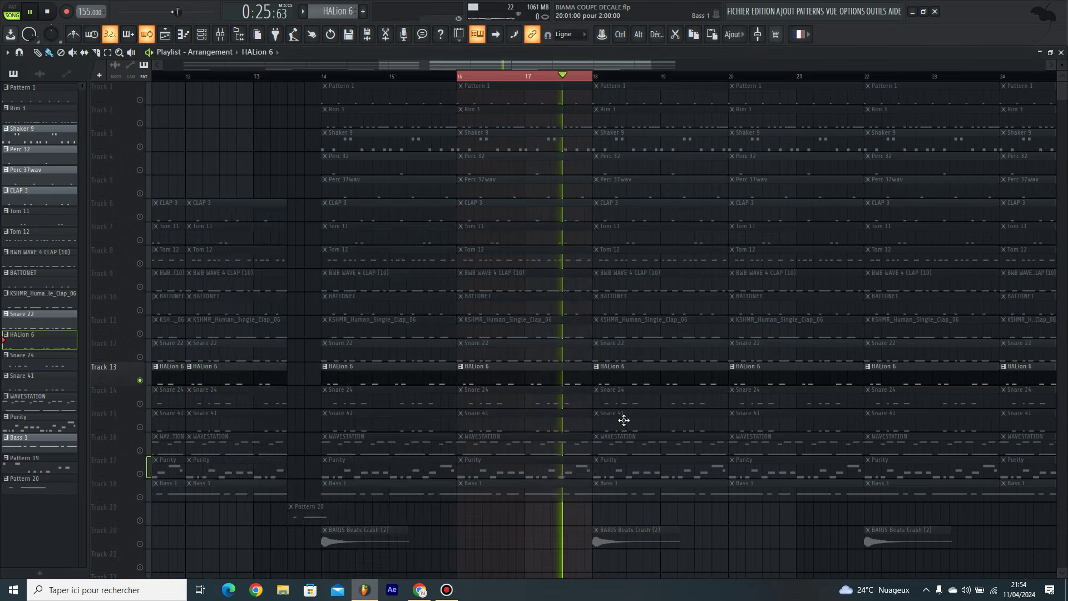
Solo Tracks 14 and 15 in turn and examine the Snare 24 and Snare 41 notes in the piano roll.
left_click(149, 406)
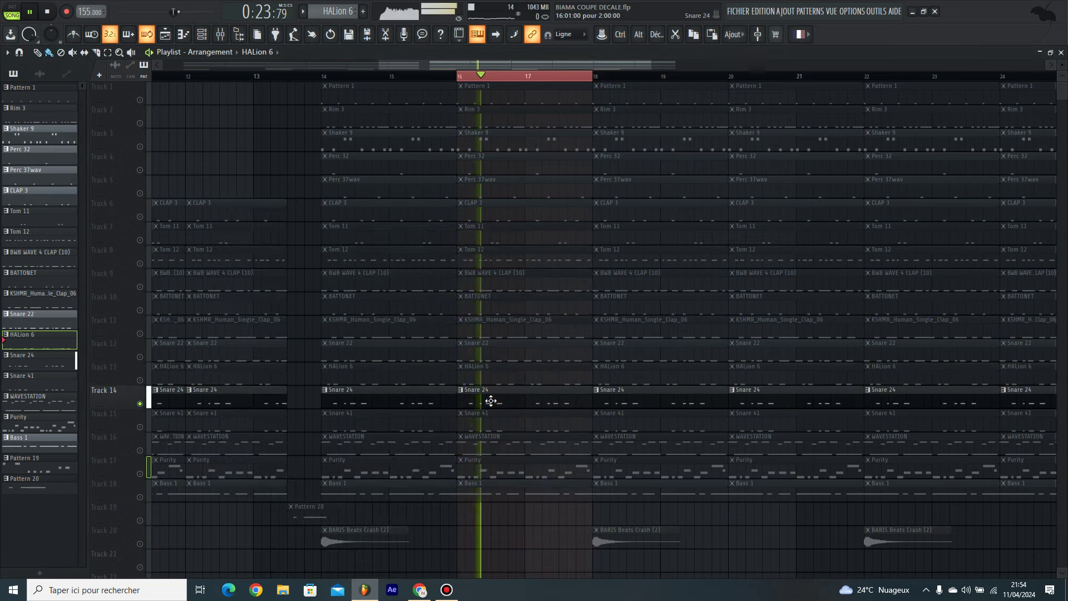
double_click(492, 399)
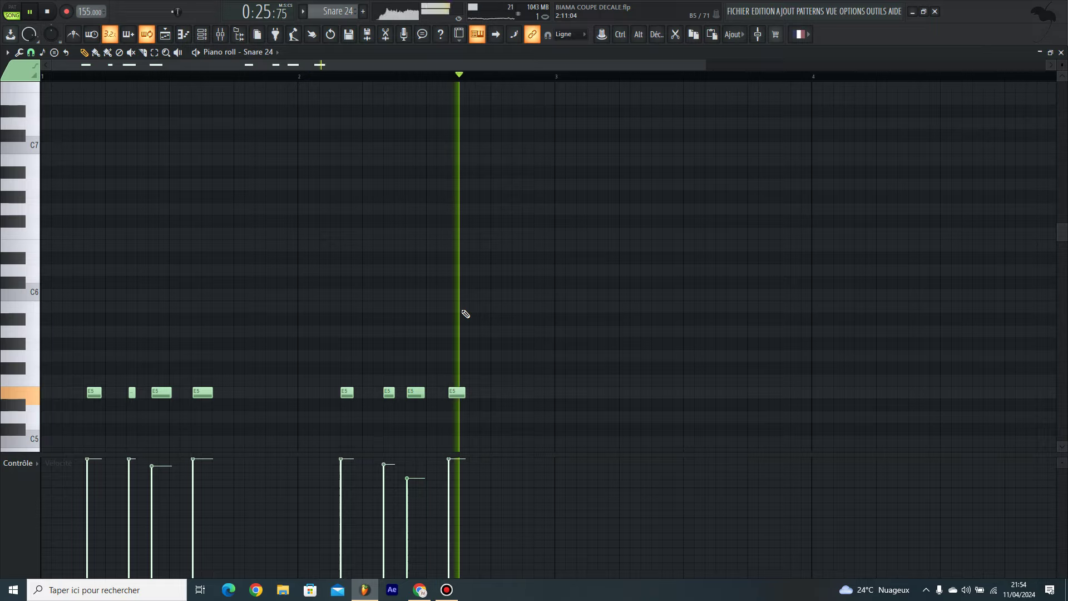
scroll(466, 315, "down", 2)
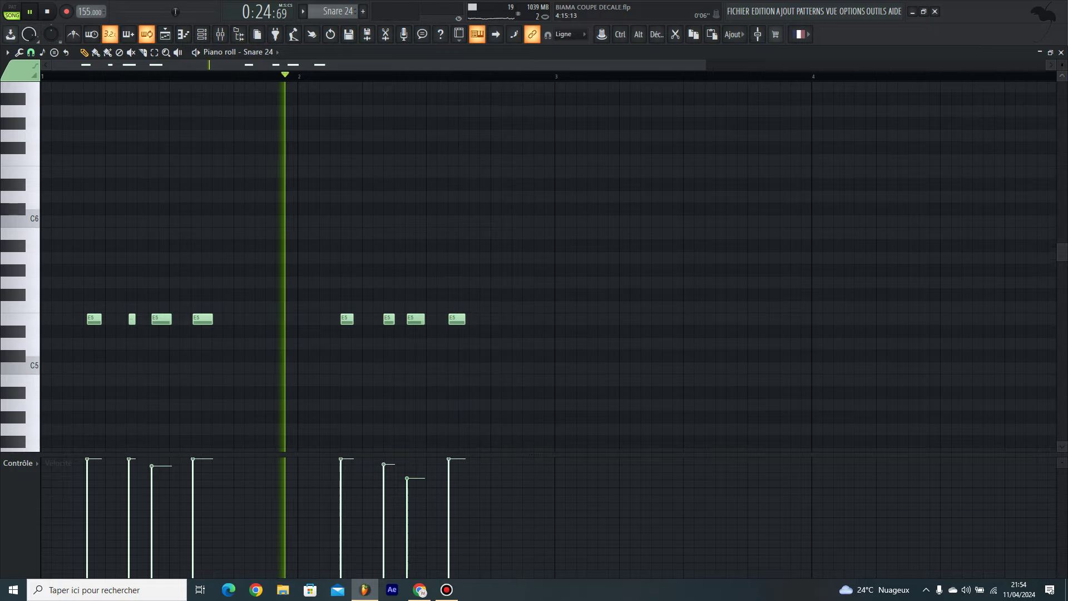
key("F5")
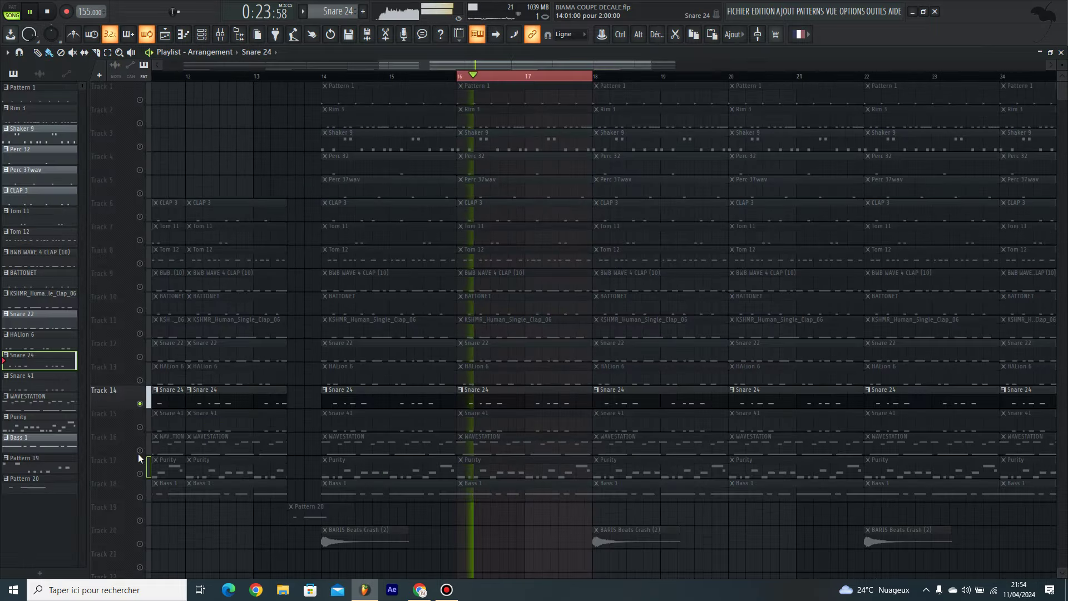
double_click(483, 424)
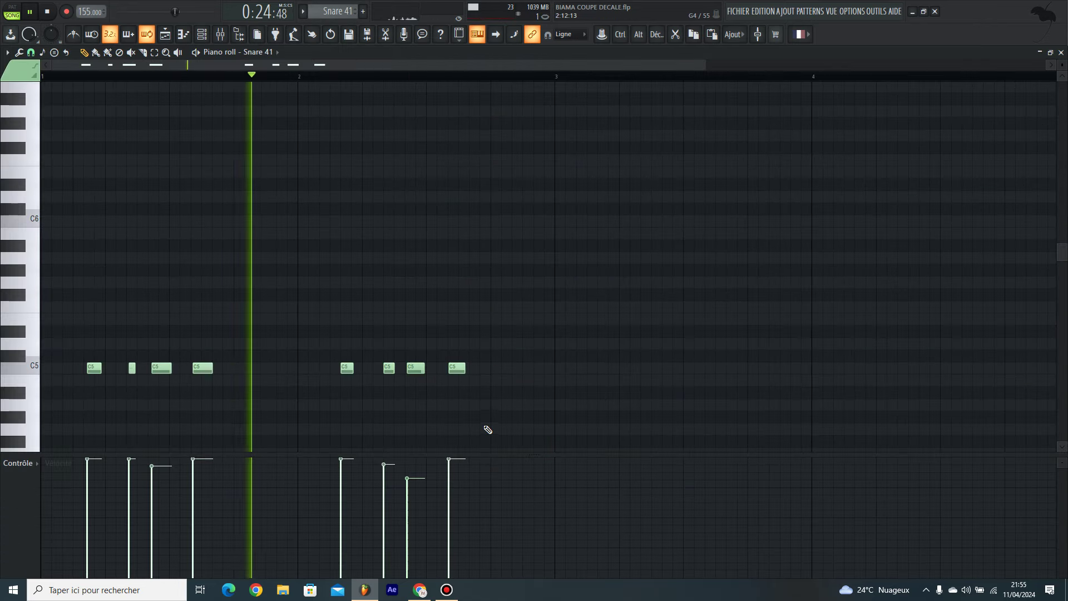
left_click(1061, 52)
scroll(422, 440, "down", 2)
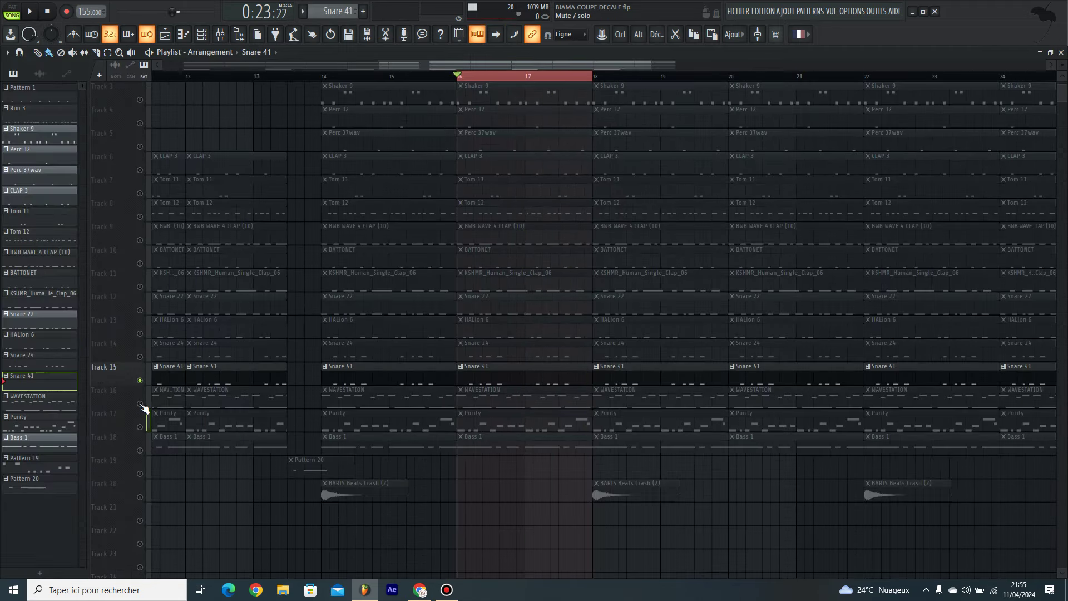
Solo Track 17 and play the Purity pattern with its notes shown in the piano roll.
right_click(143, 429)
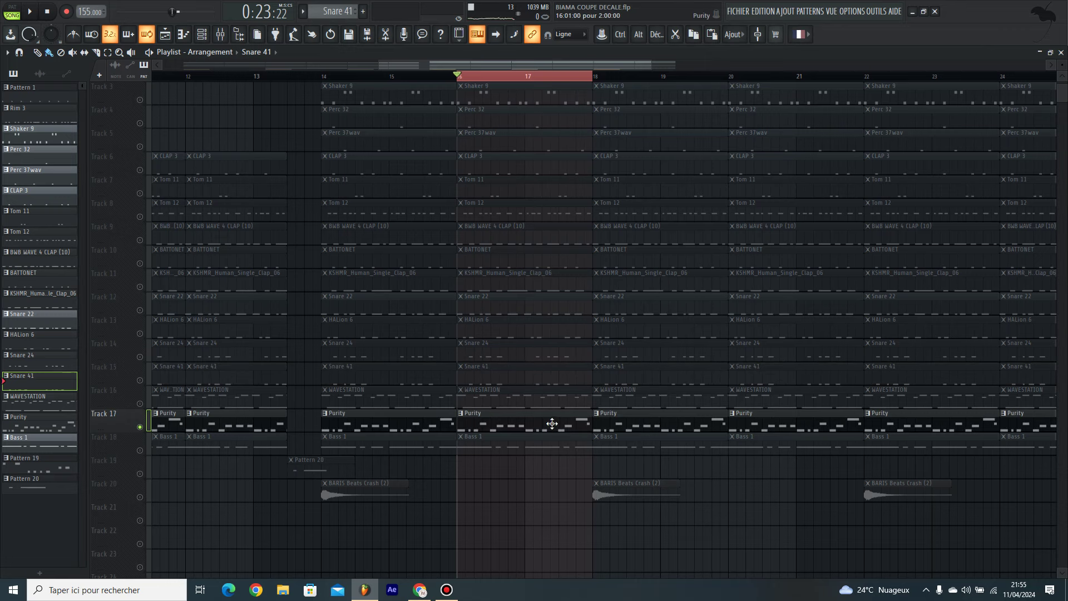
double_click(552, 423)
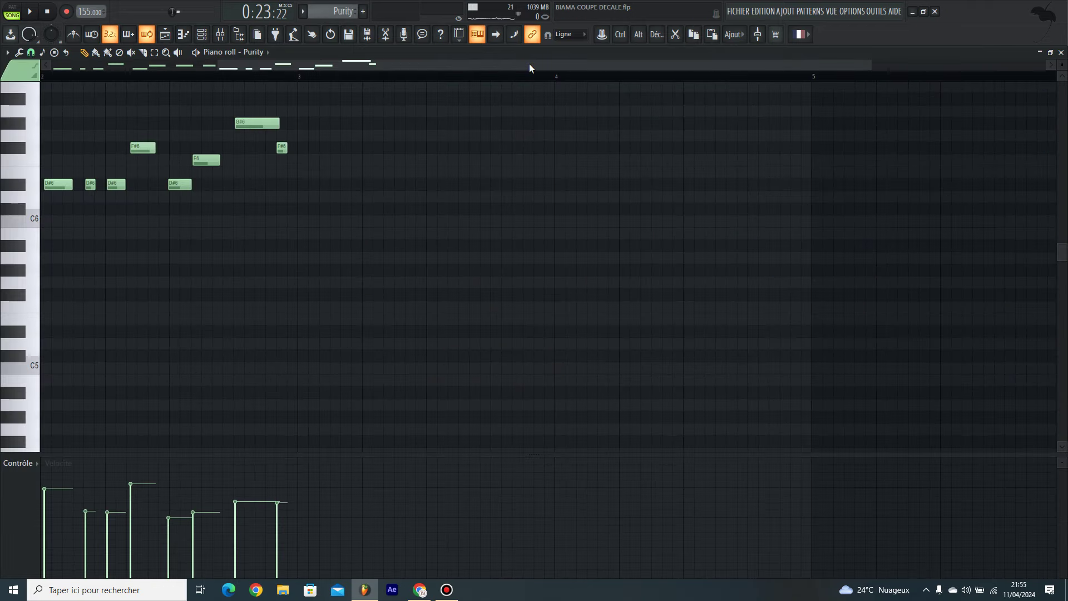
key("space")
scroll(466, 303, "up", 2)
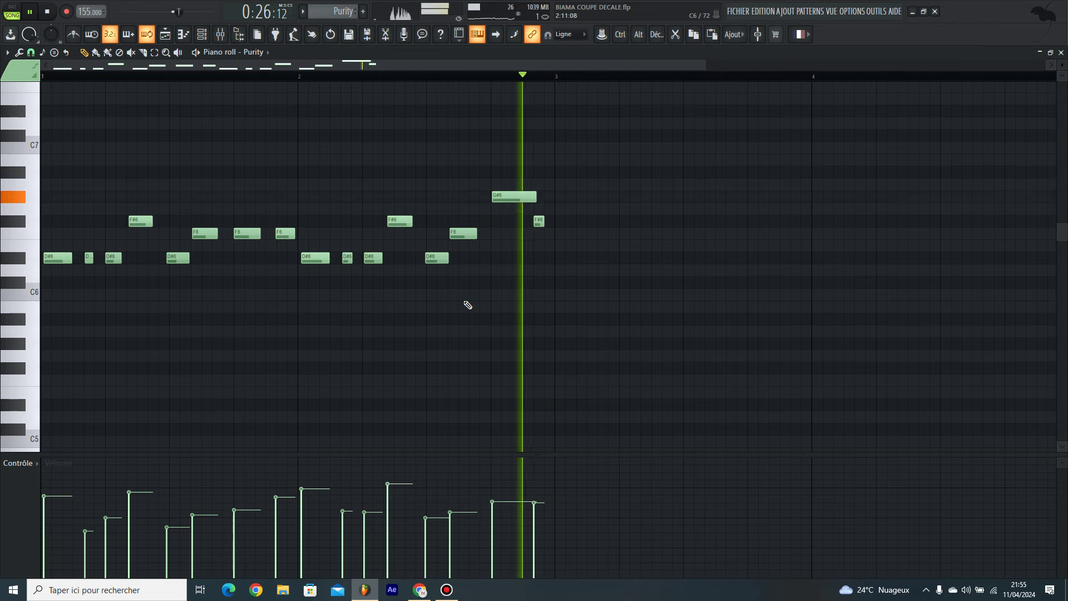
Show the Purity instrument with its Lead Synth preset Simple Pulse, and return to the playlist.
left_click(202, 34)
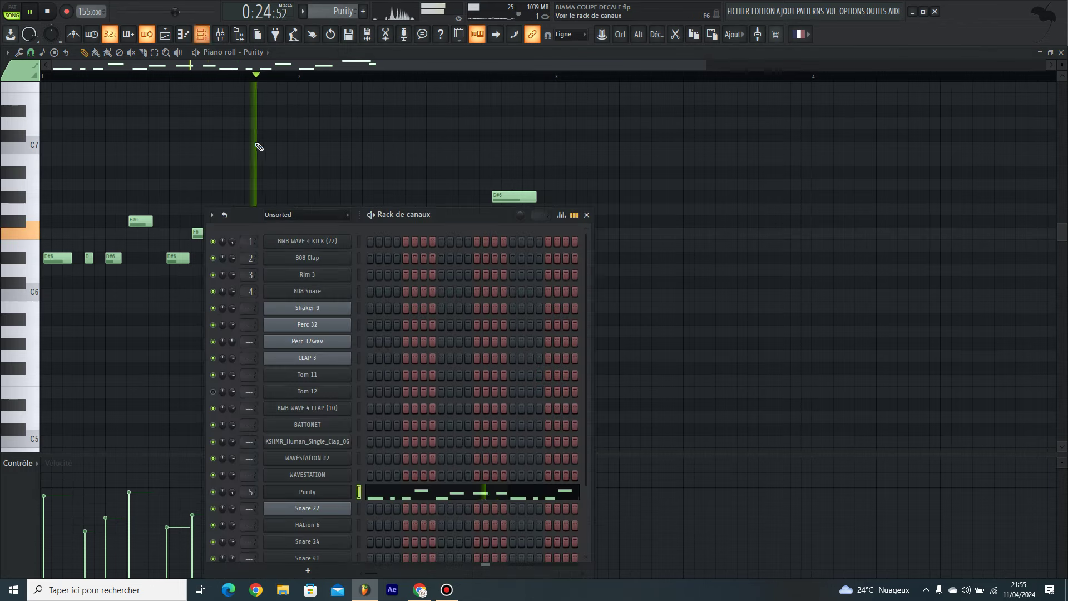
left_click(315, 493)
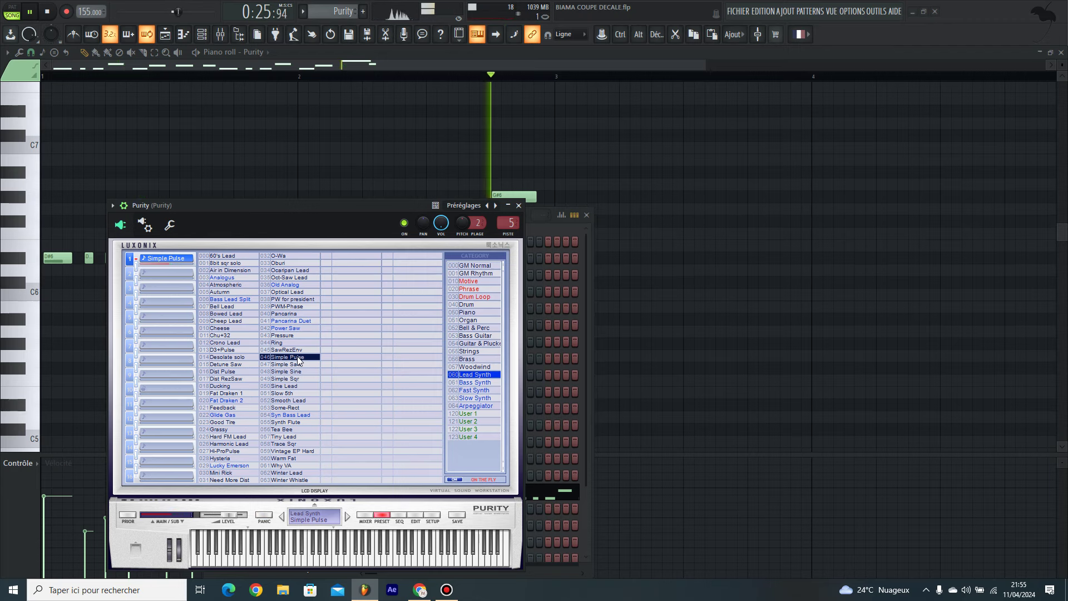
left_click(794, 209)
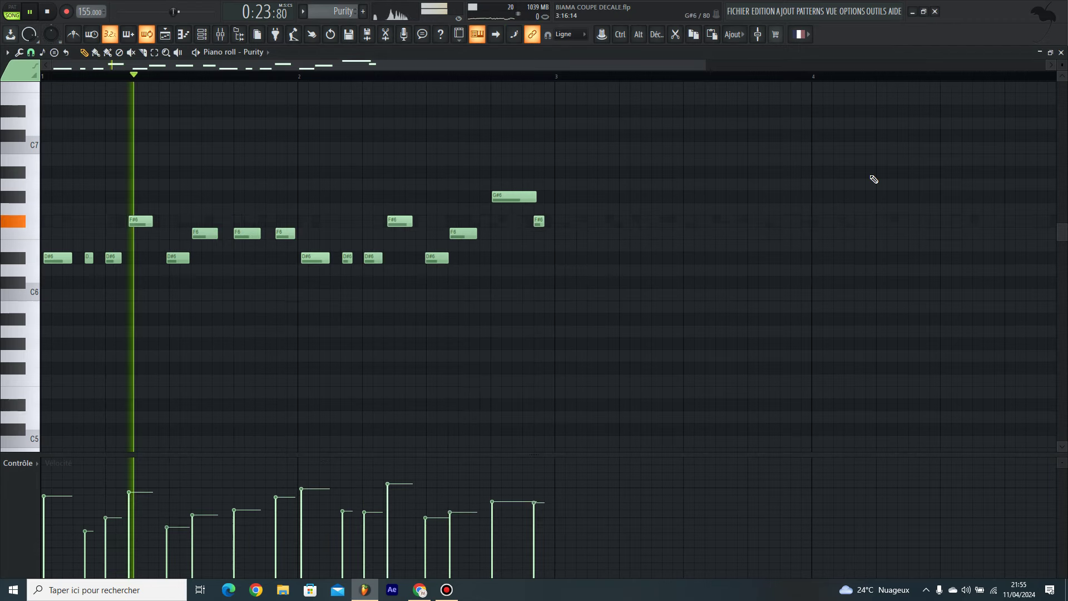
left_click(1061, 51)
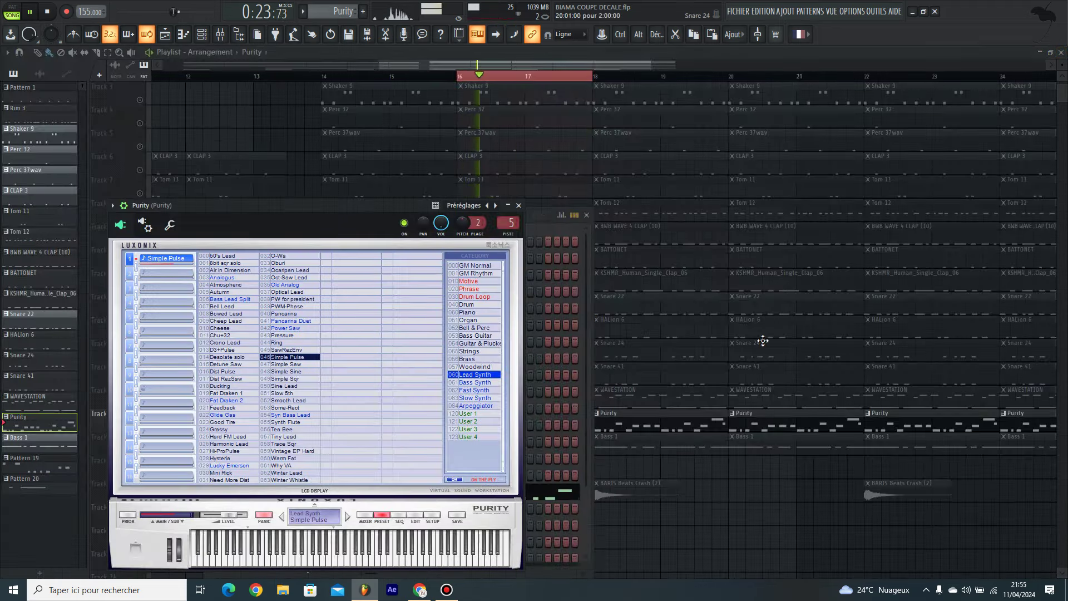
left_click(693, 517)
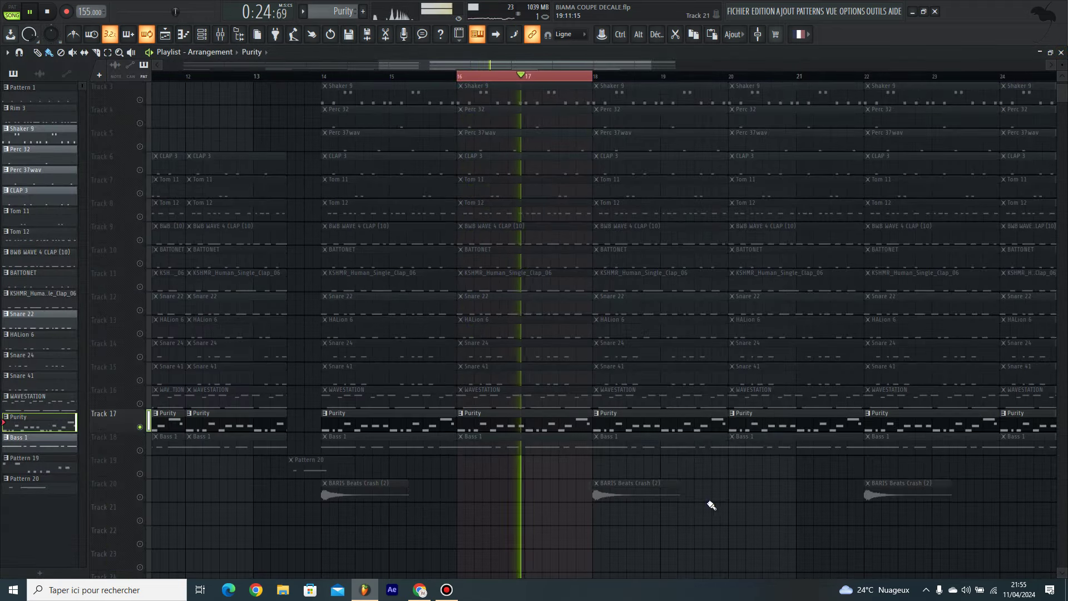
Solo Track 16 and examine the WAVESTATION notes in the piano roll while the loop plays.
left_click(139, 404)
left_click(139, 427)
double_click(540, 403)
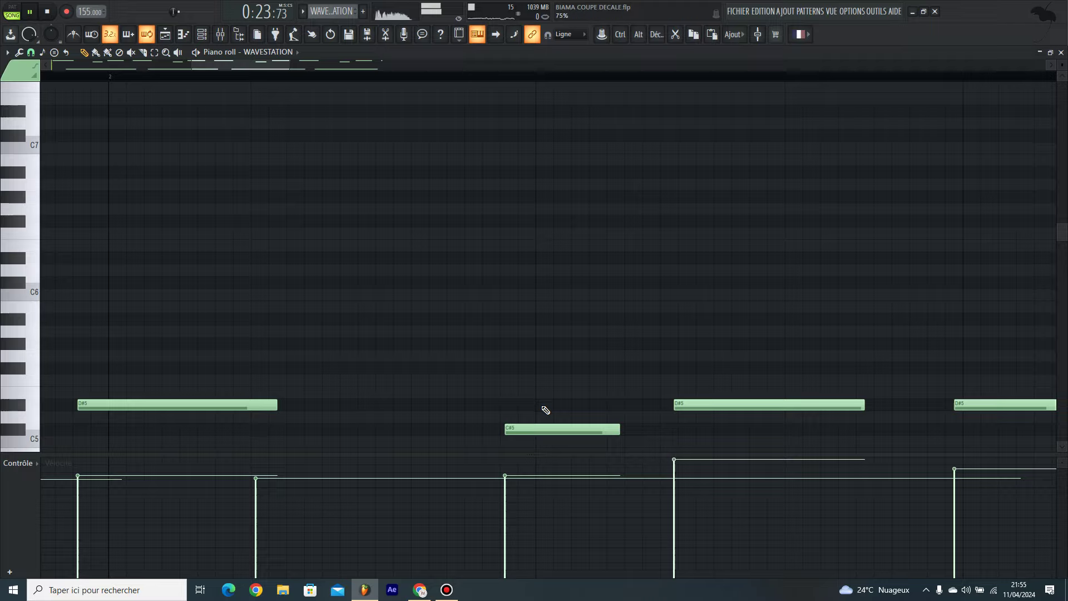
scroll(296, 232, "down", 3)
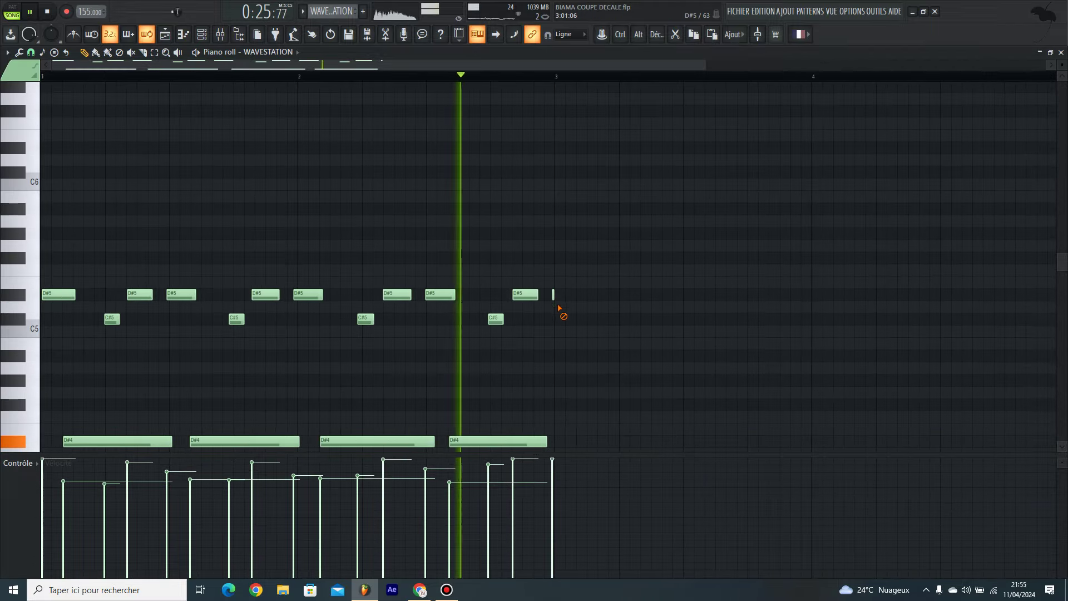
Delete the tiny stray D#5 note at the end of the WAVESTATION pattern and stop playback.
scroll(238, 165, "down", 1)
scroll(238, 165, "down", 5)
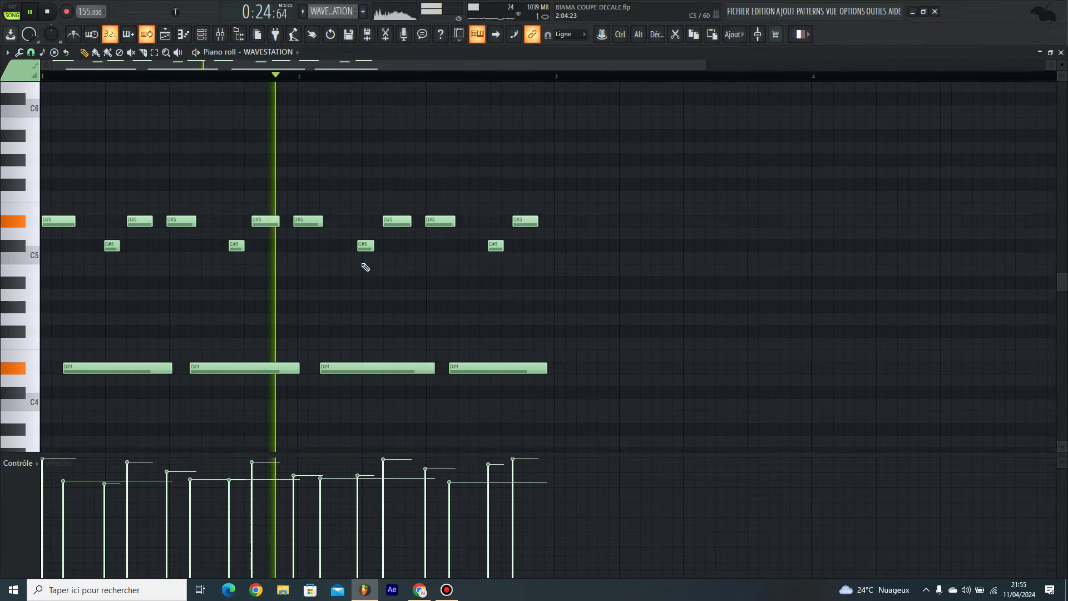
key("space")
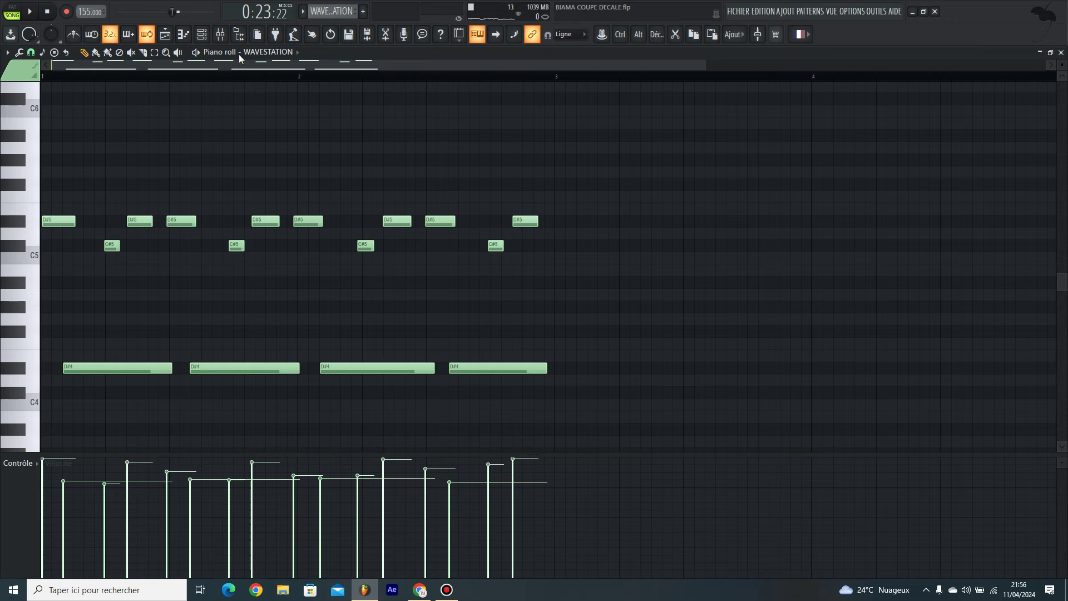
Show the WAVESTATION instrument's preset browser with PWM Bass, and return to the playlist.
left_click(209, 38)
left_click(199, 41)
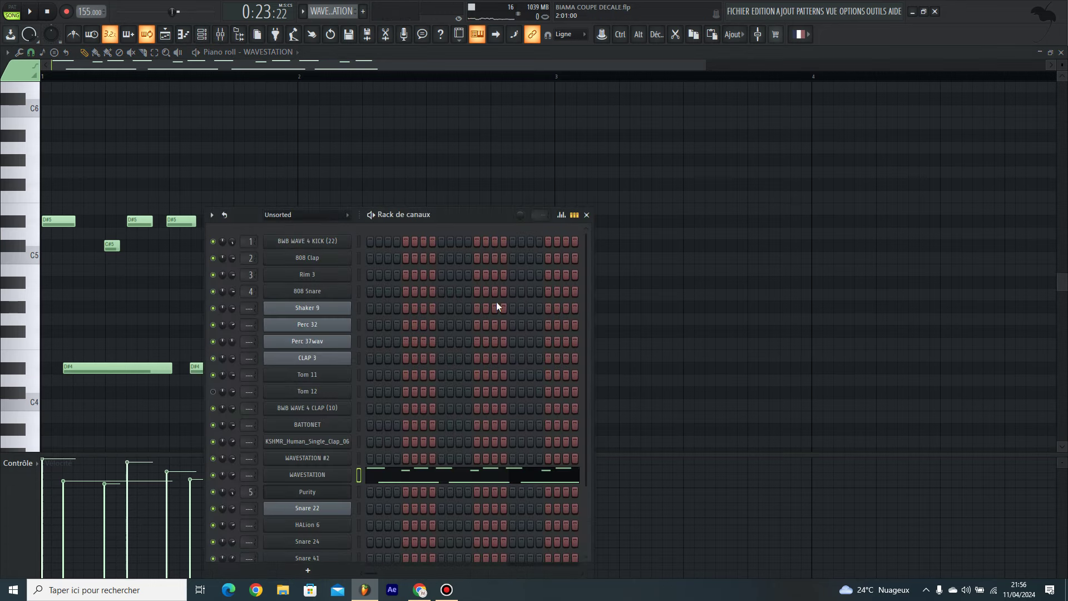
left_click(336, 476)
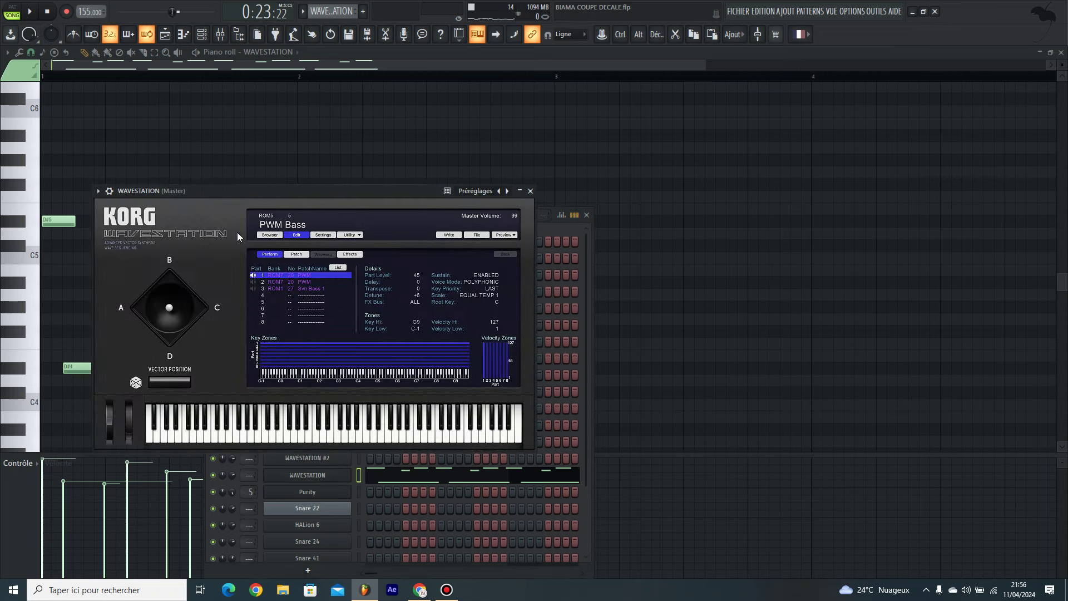
left_click(276, 237)
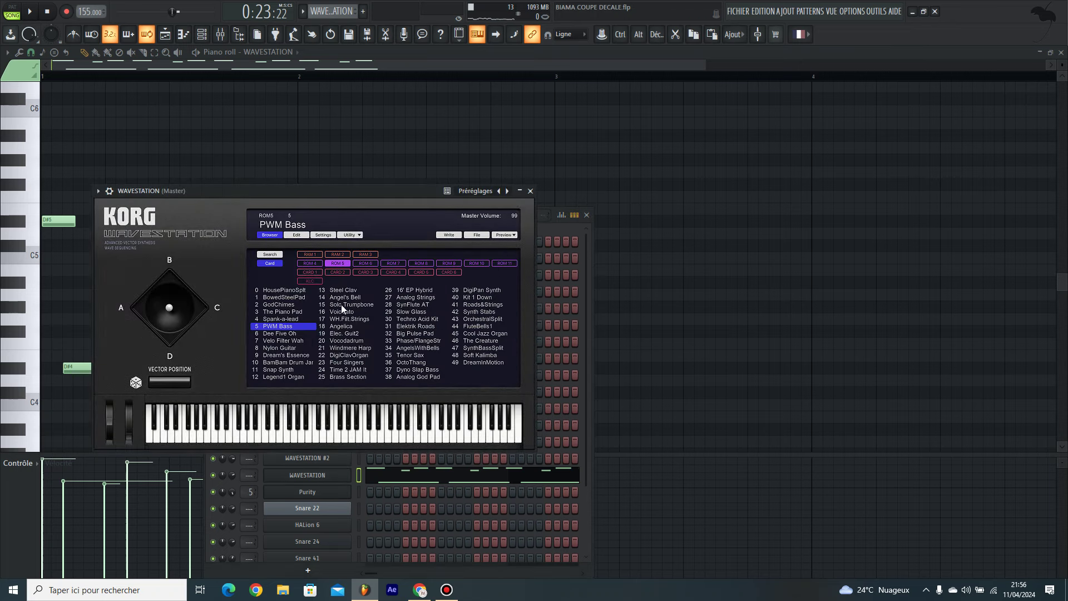
left_click(531, 191)
left_click(1061, 54)
key("F6")
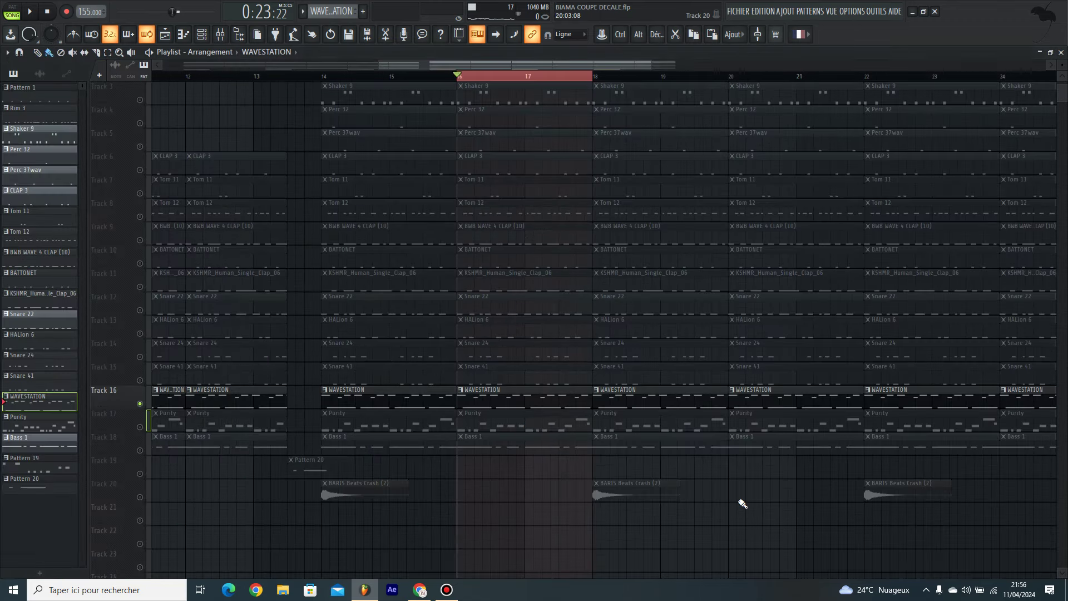
Show the notes of the Bass 1 pattern on Track 18 in the piano roll, and open the Bass 1 channel's sampler settings.
double_click(530, 441)
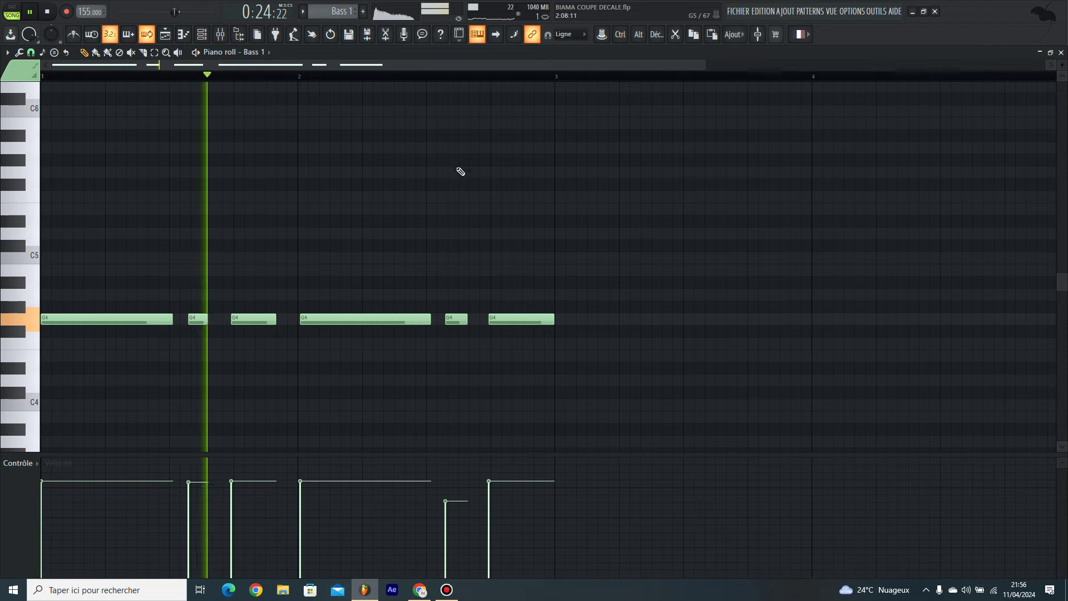
key("F6")
scroll(655, 332, "down", 5)
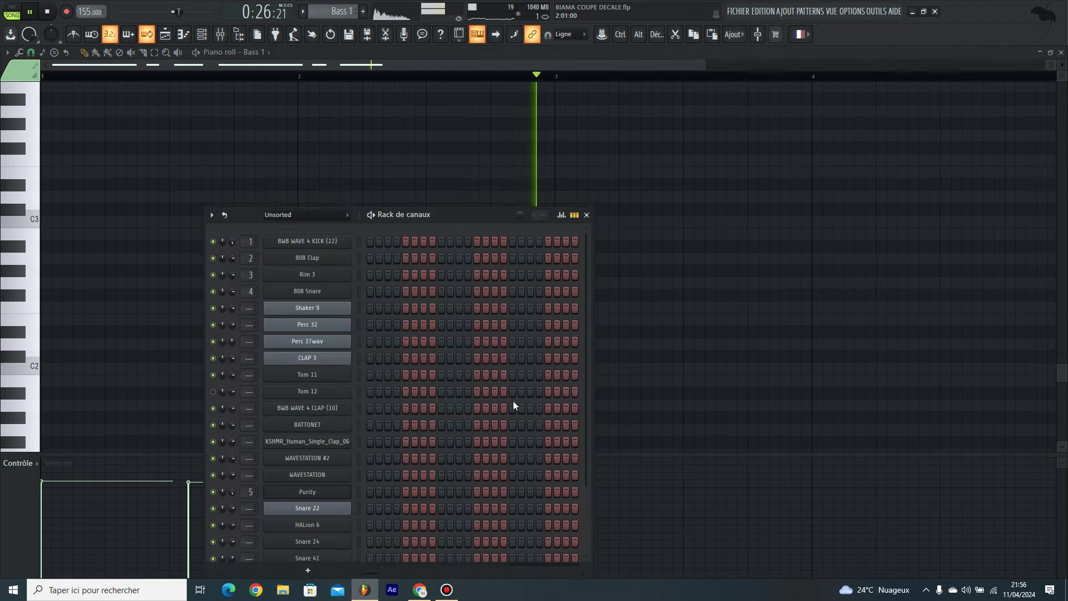
scroll(505, 388, "down", 4)
left_click(332, 515)
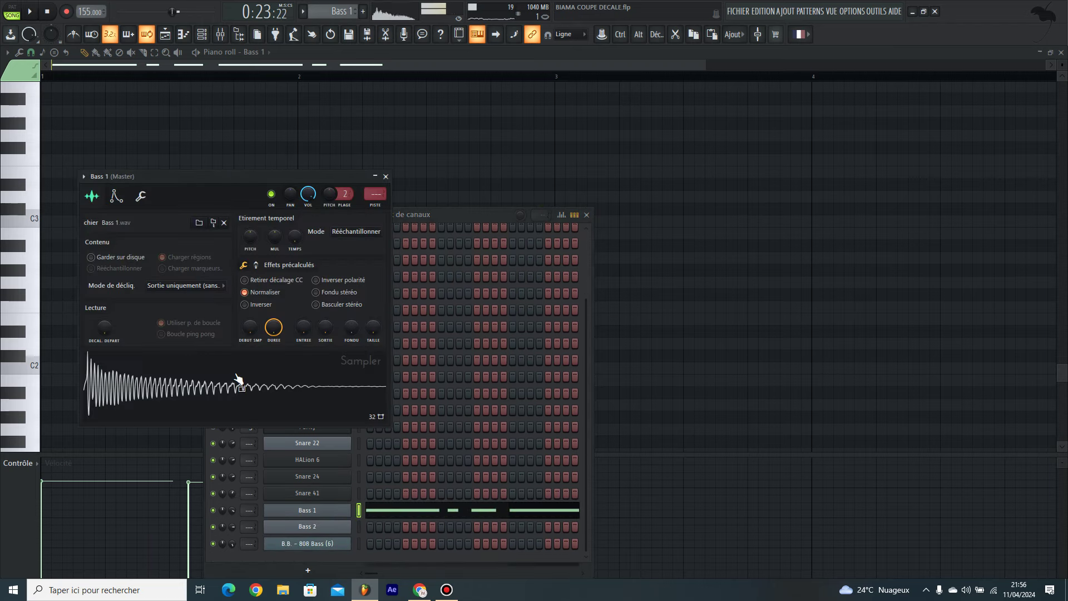
Examine the Bass 1 notes in the piano roll during playback, and return to the stopped playlist.
key("F7")
scroll(636, 264, "up", 5)
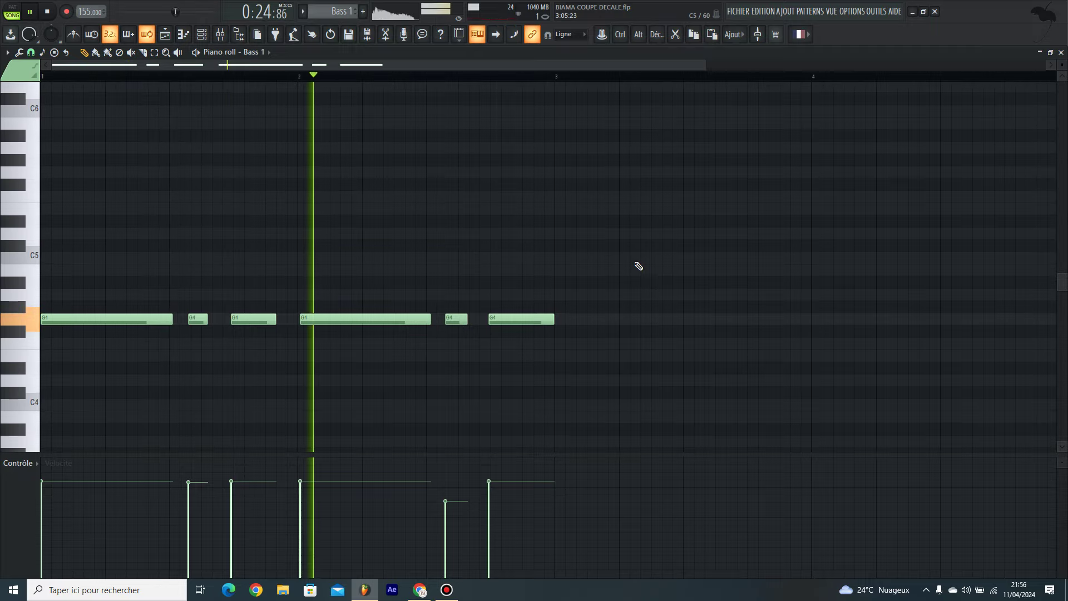
key("F7")
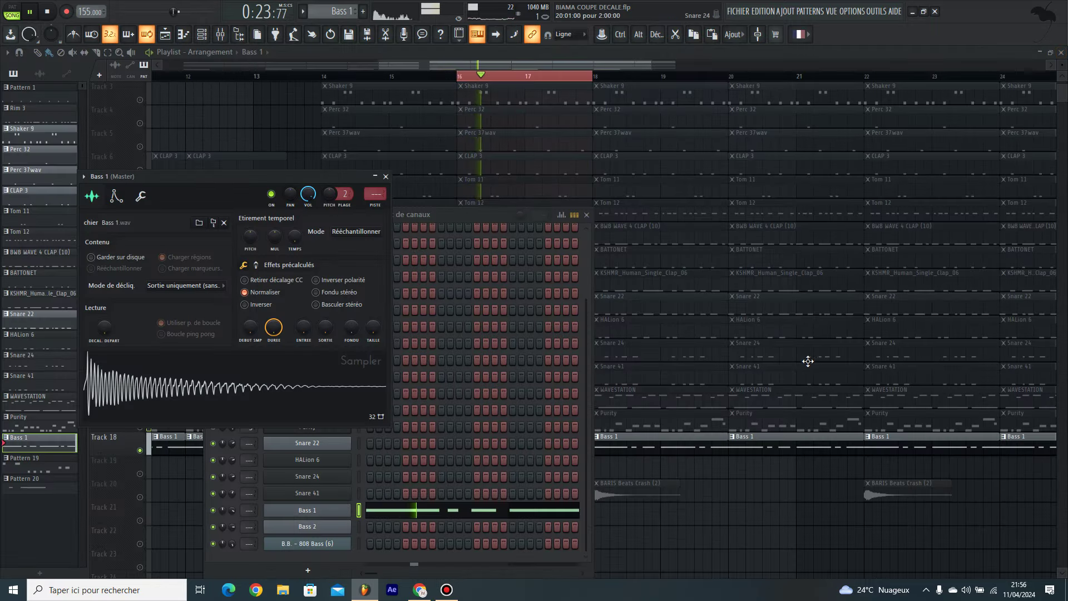
key("F5")
key("space")
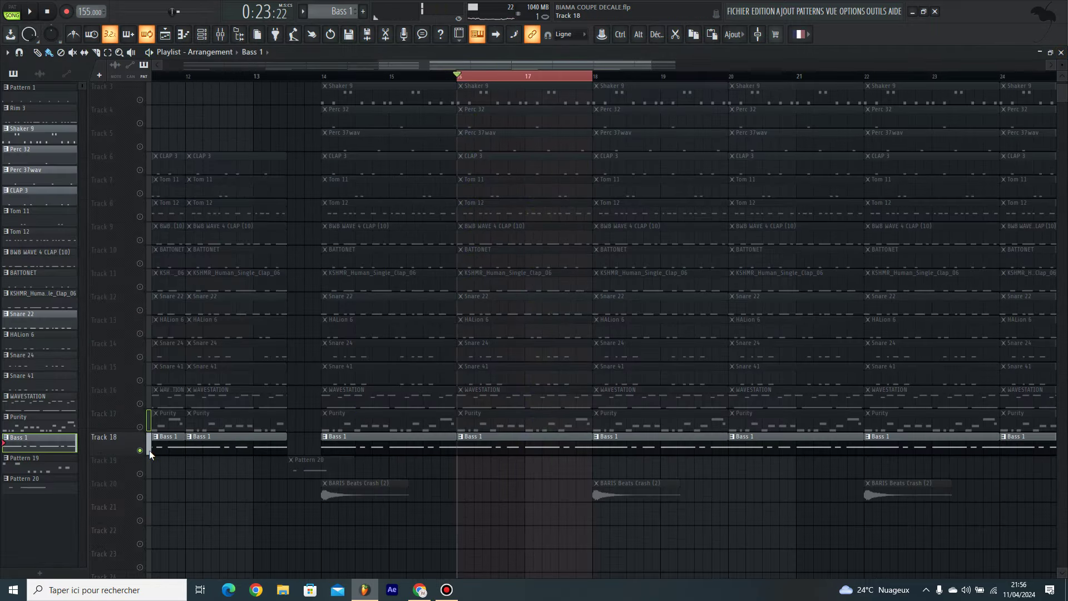
Mute Track 18, unmute Tracks 1 to 3, and start playing the loop.
left_click(148, 452)
scroll(475, 334, "up", 2)
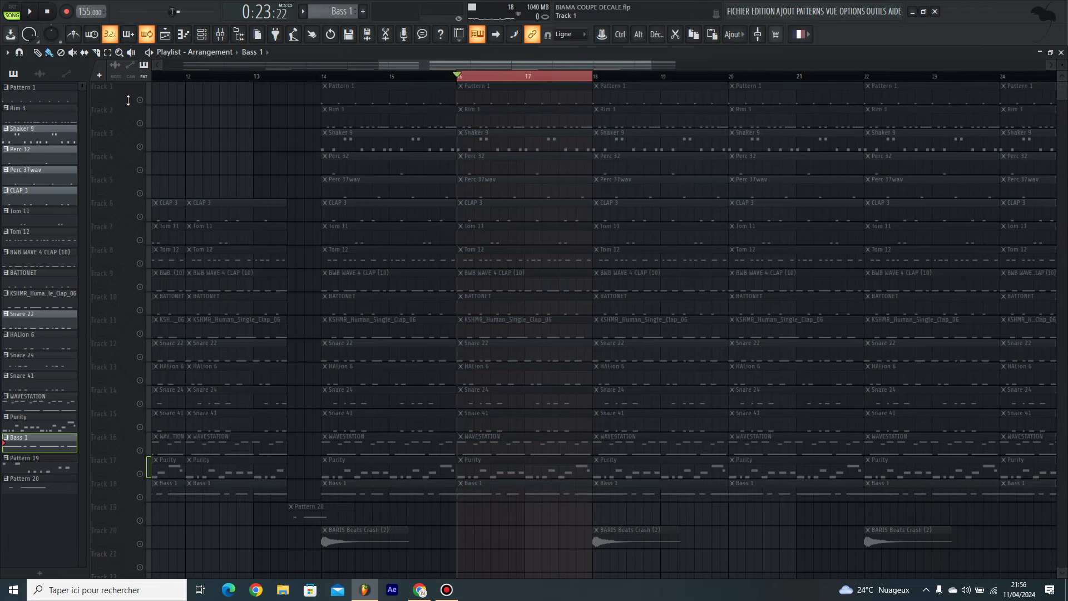
left_click(140, 100)
left_click(139, 123)
left_click(139, 147)
key("space")
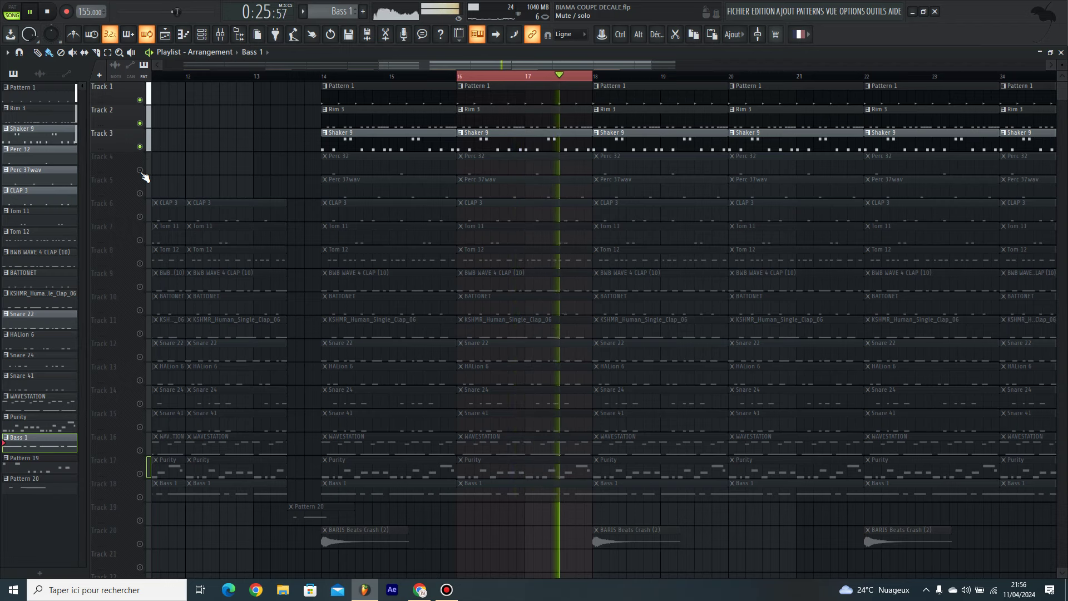
Unmute Tracks 4 to 9, from Perc 32 to BWB WAVE 4 CLAP (10), one after another while the loop plays.
left_click(140, 169)
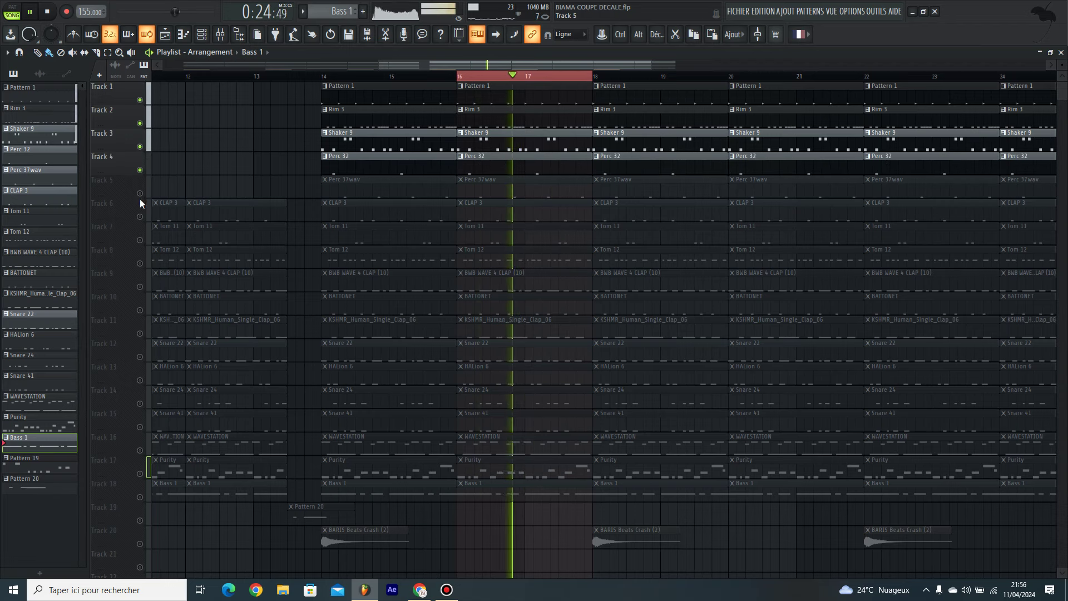
left_click(140, 194)
left_click(140, 217)
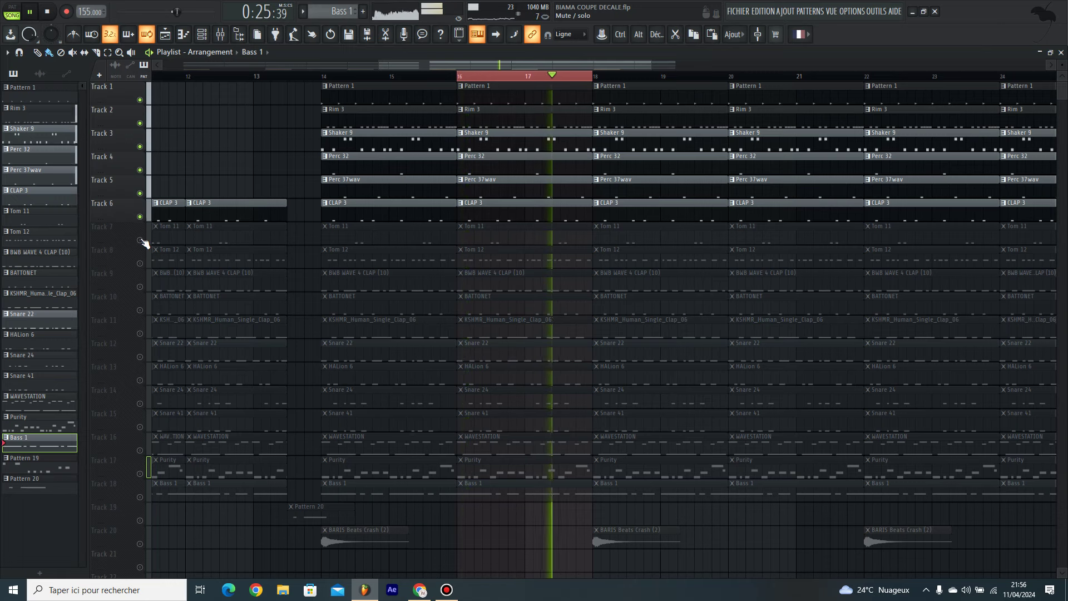
left_click(140, 240)
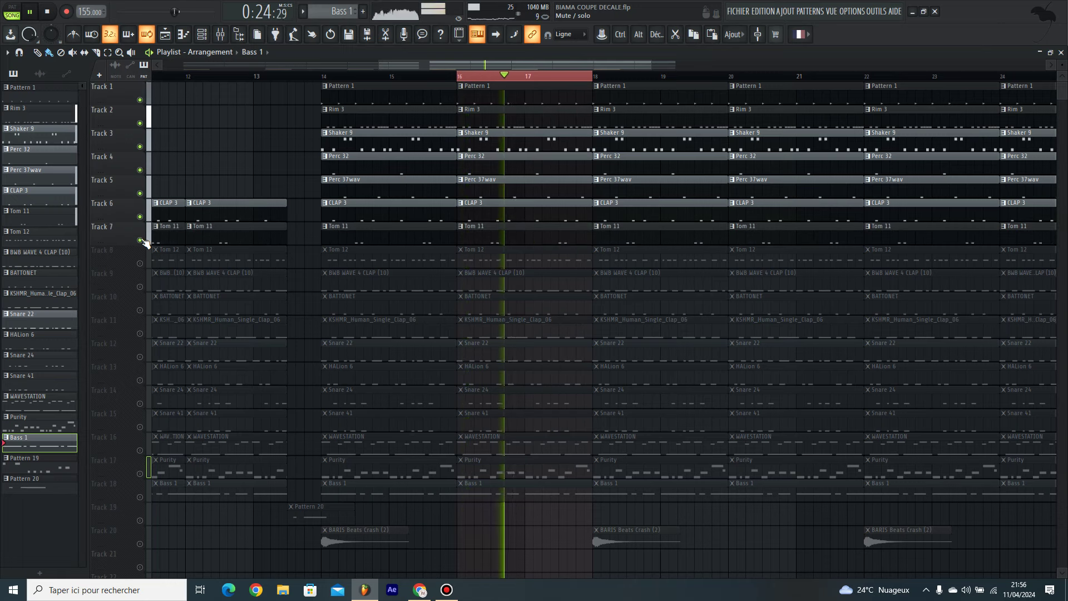
left_click(140, 264)
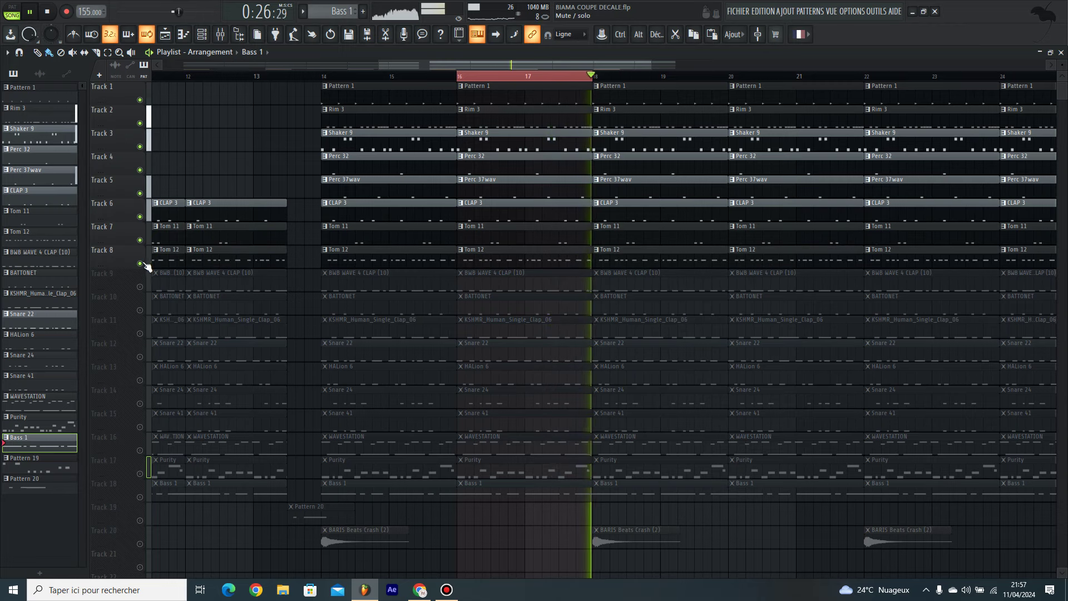
left_click(140, 287)
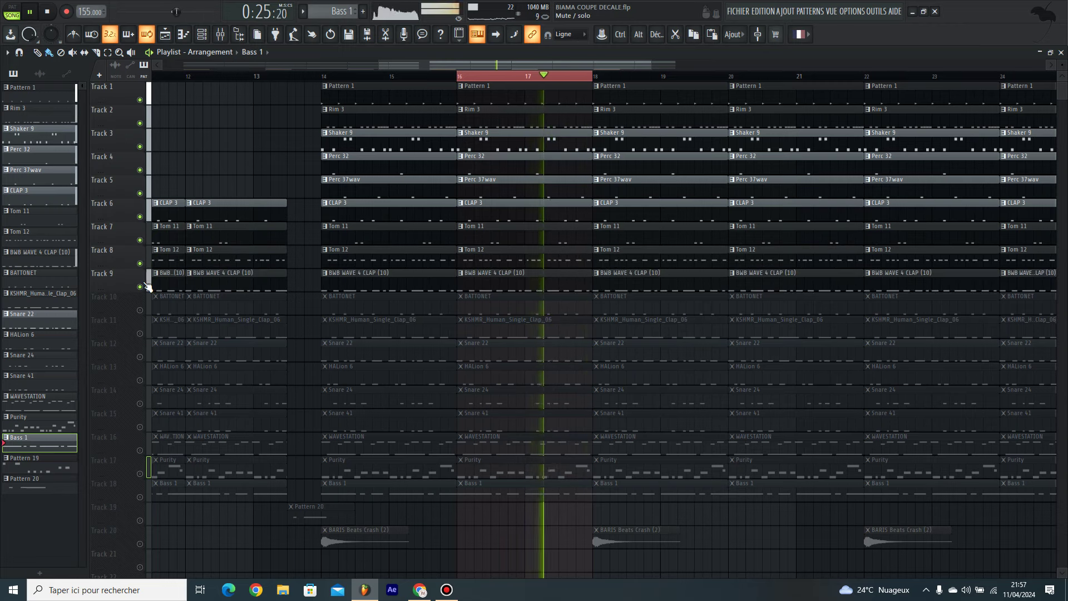
Unmute Tracks 10 to 15, from BATTONET to Snare 41, one after another while the loop plays.
left_click(140, 310)
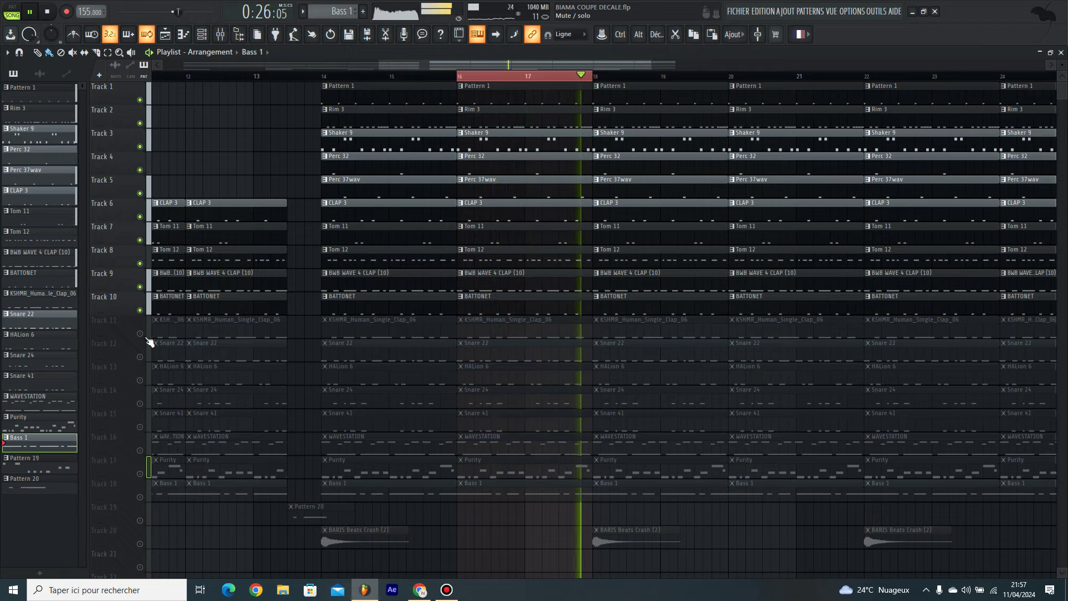
left_click(147, 330)
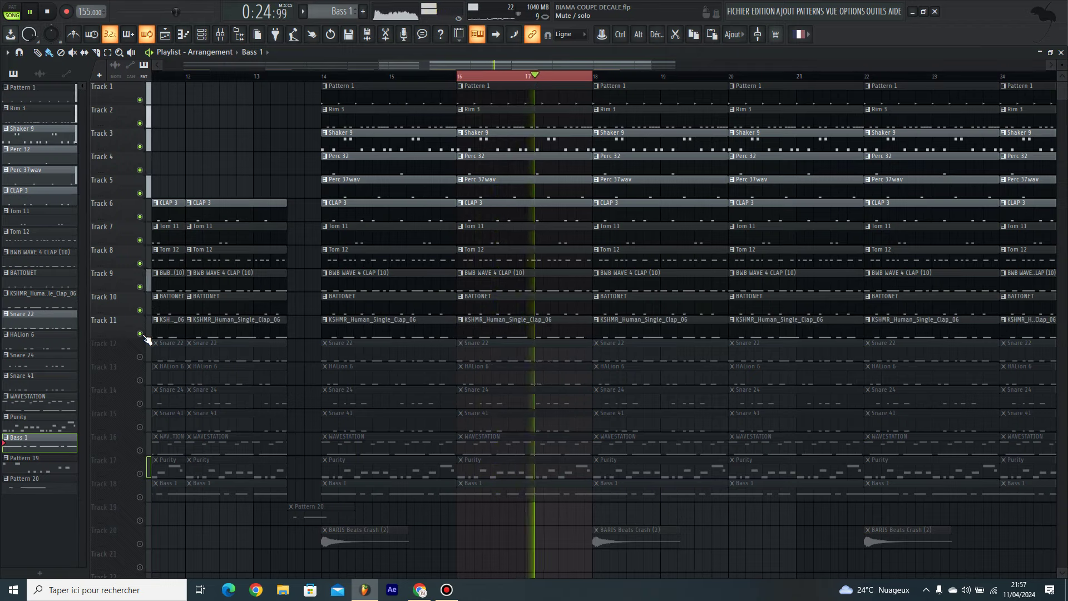
left_click(140, 358)
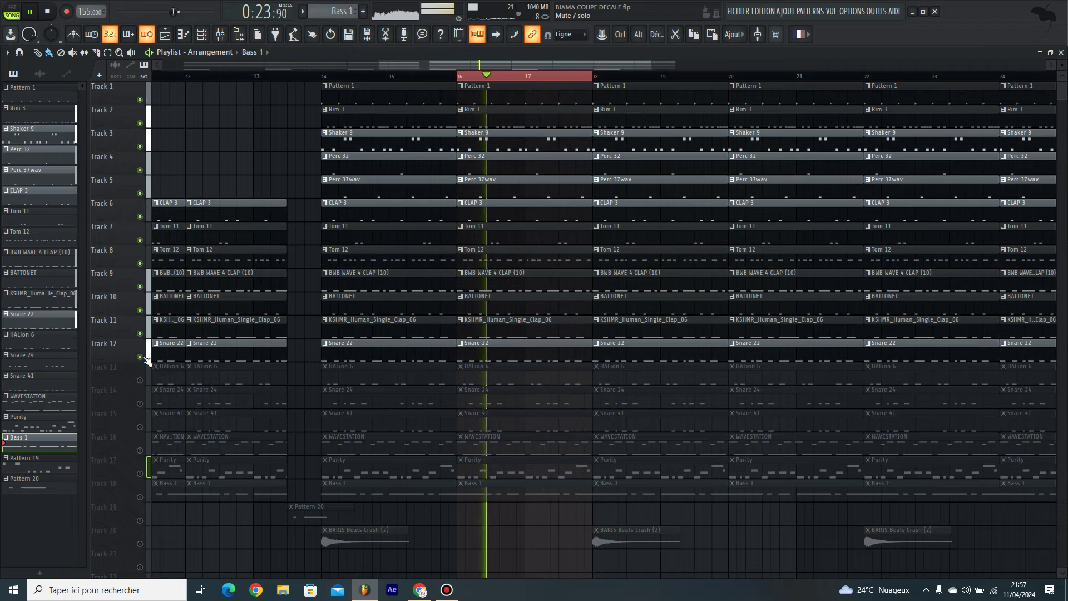
left_click(140, 380)
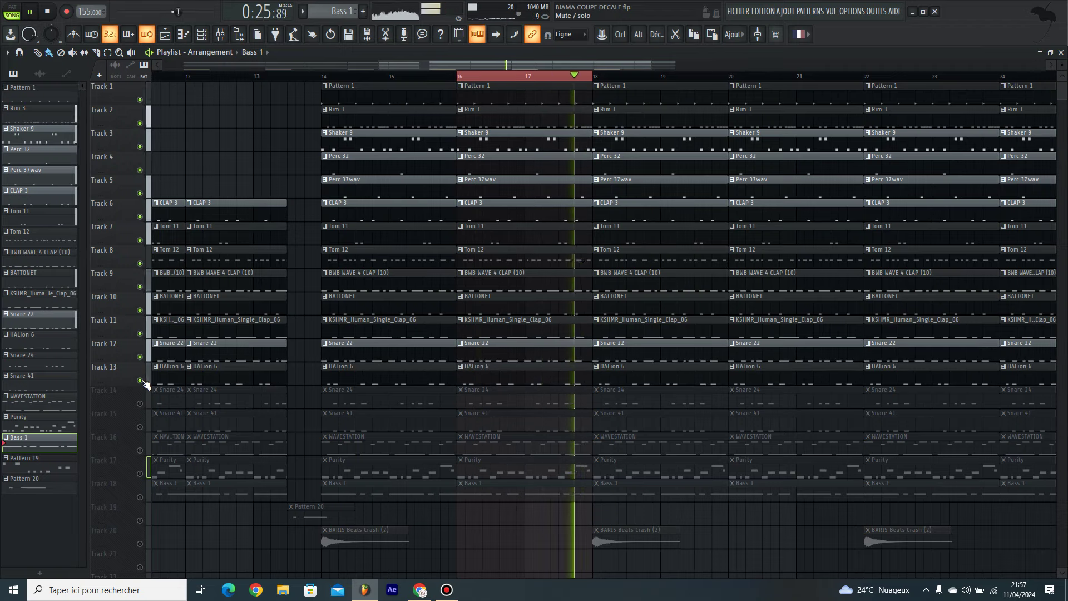
left_click(140, 404)
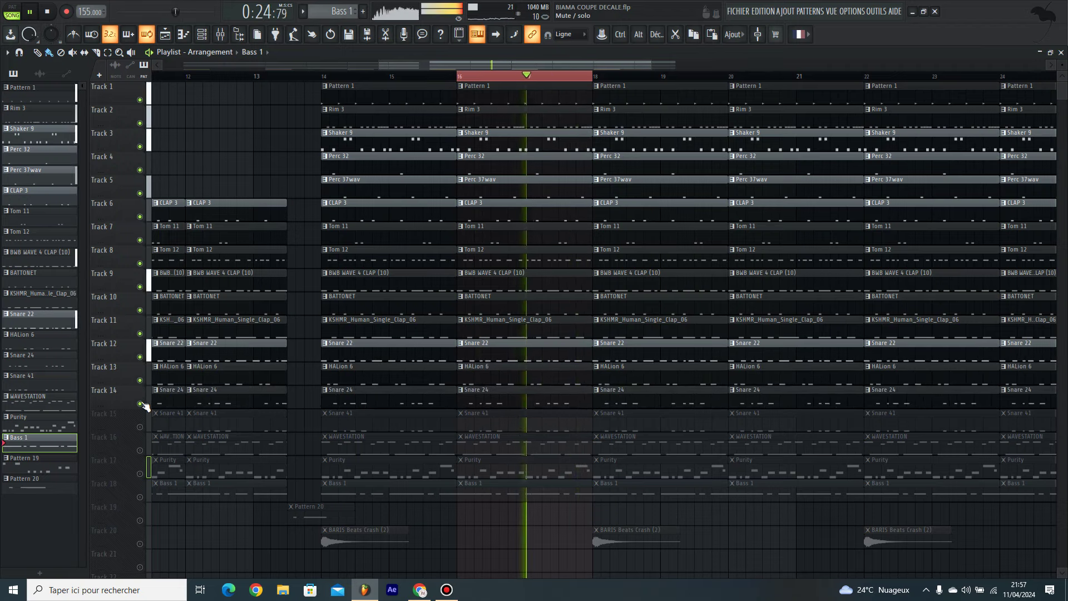
left_click(139, 426)
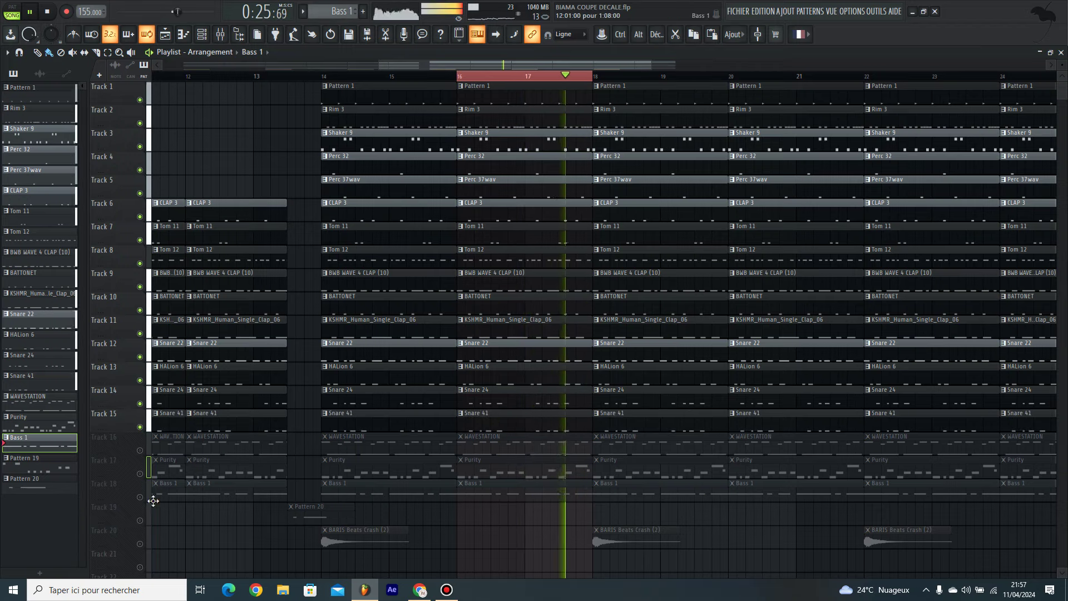
Unmute the Purity, WAVESTATION and Bass 1 tracks, Tracks 16 to 18, during playback.
left_click(139, 473)
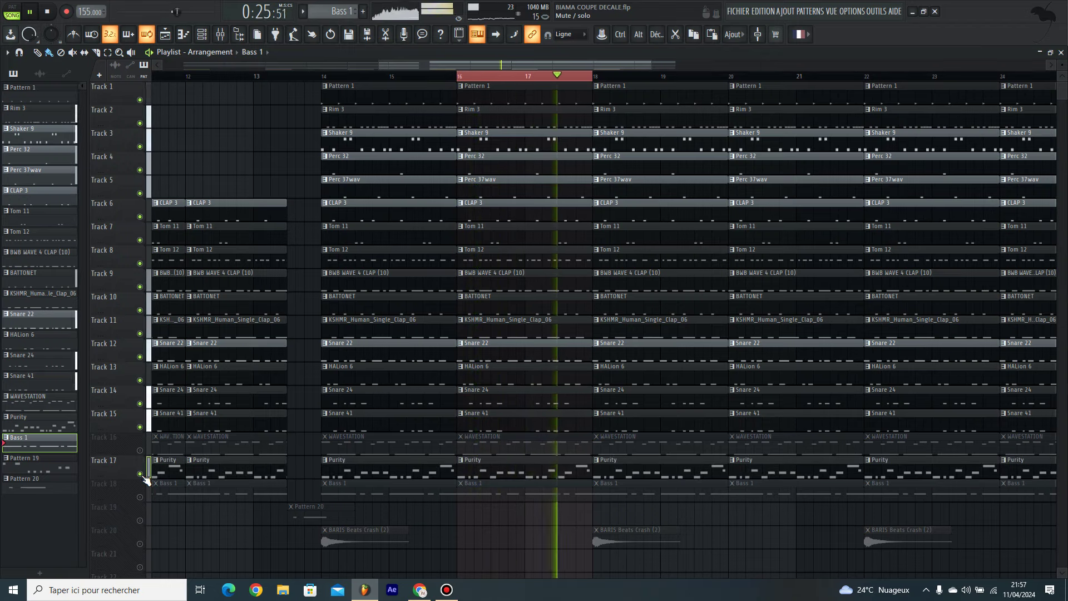
left_click(140, 496)
left_click(140, 497)
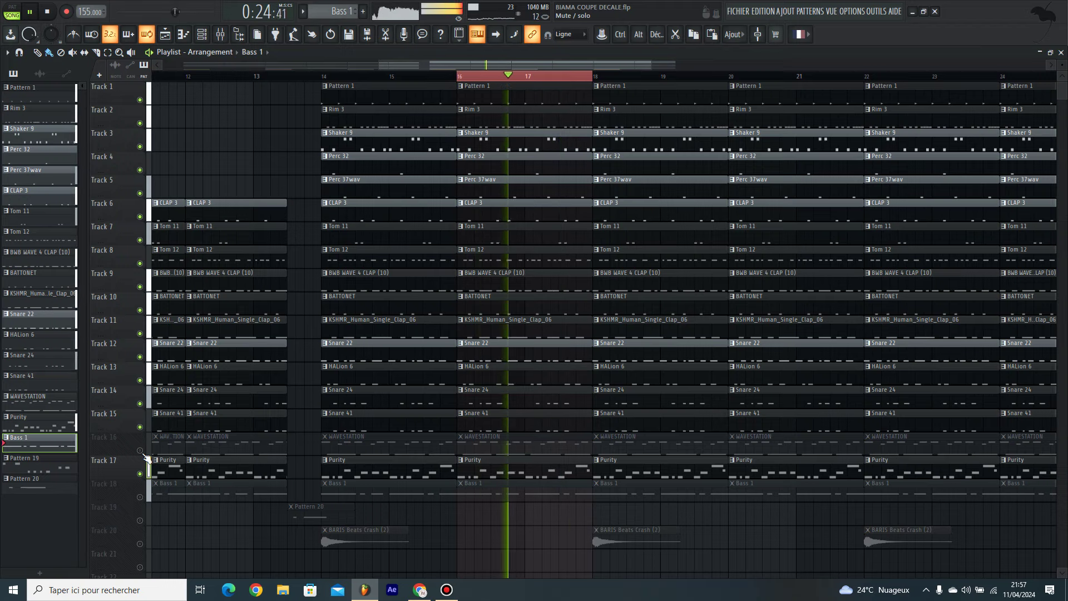
left_click(140, 450)
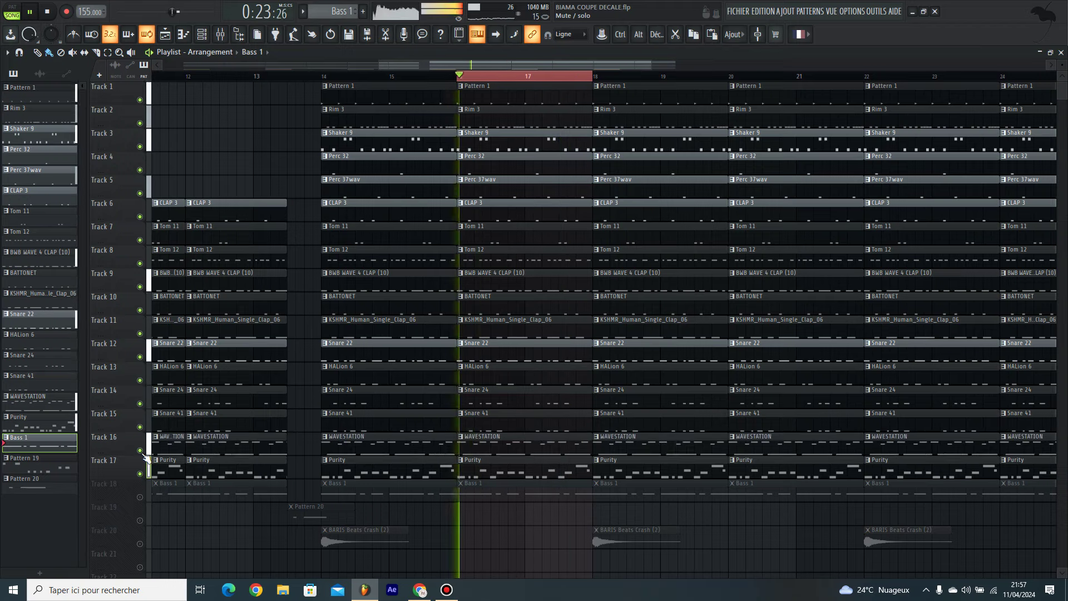
left_click(140, 498)
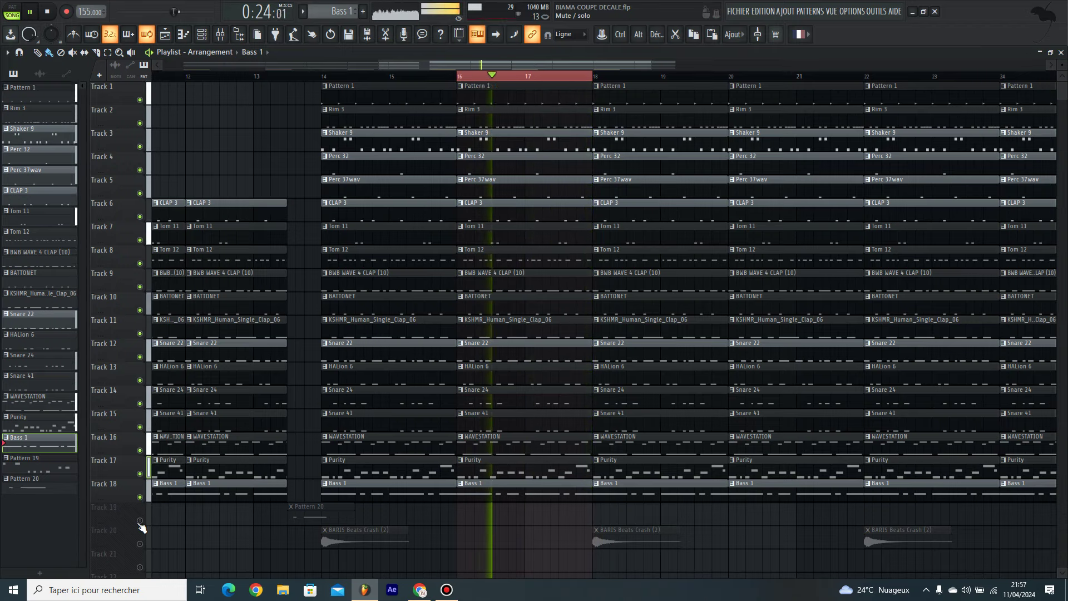
Solo Track 18 briefly and unsolo it to enable all playlist tracks, show the whole arrangement, and stop playback.
right_click(139, 497)
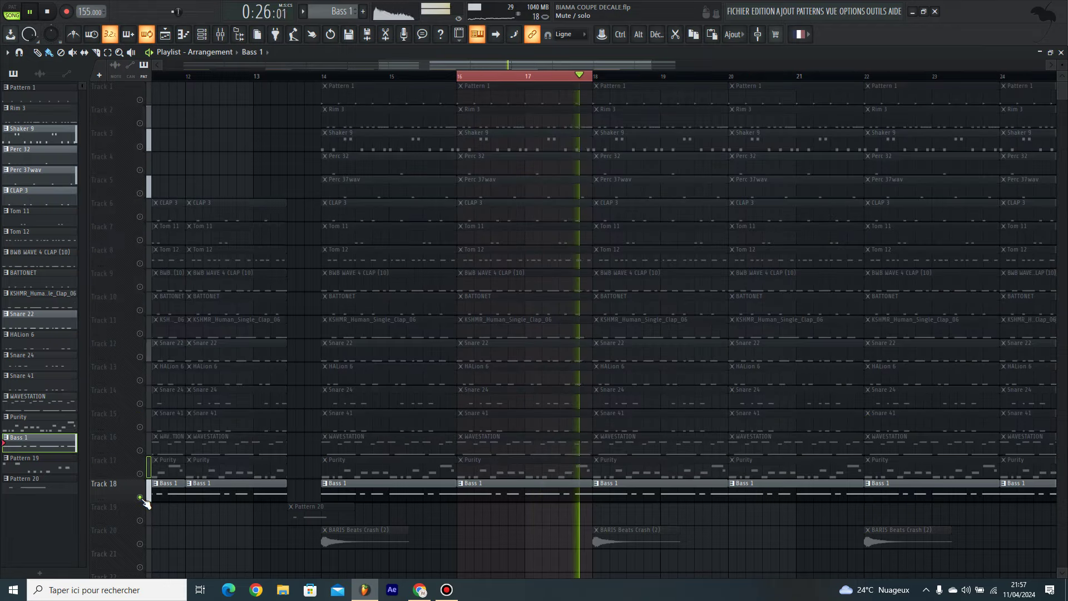
right_click(140, 497)
scroll(509, 77, "down", 4)
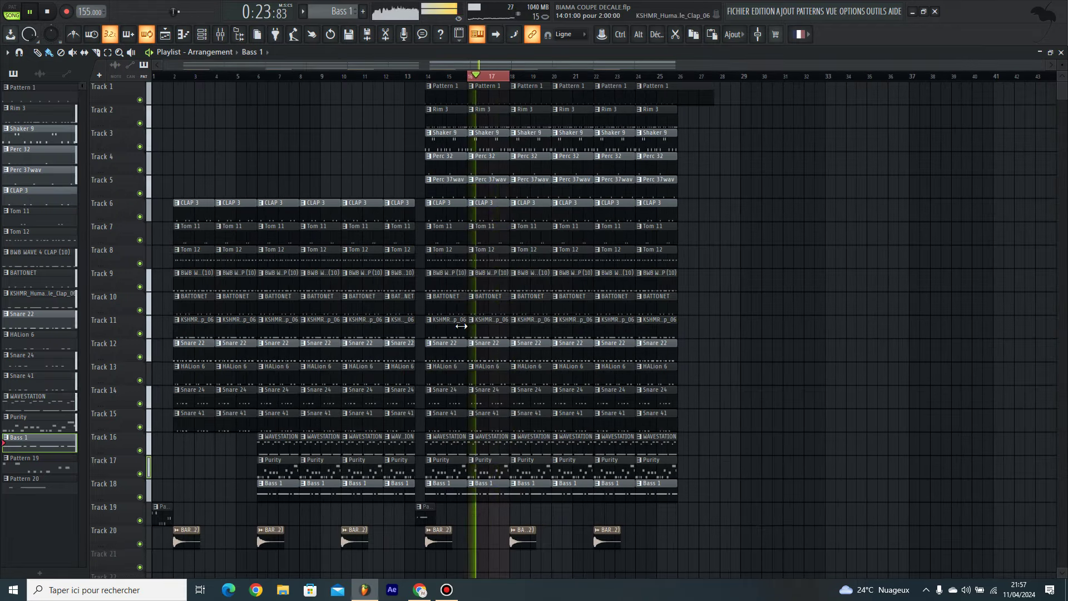
mouse_move(450, 4)
key("space")
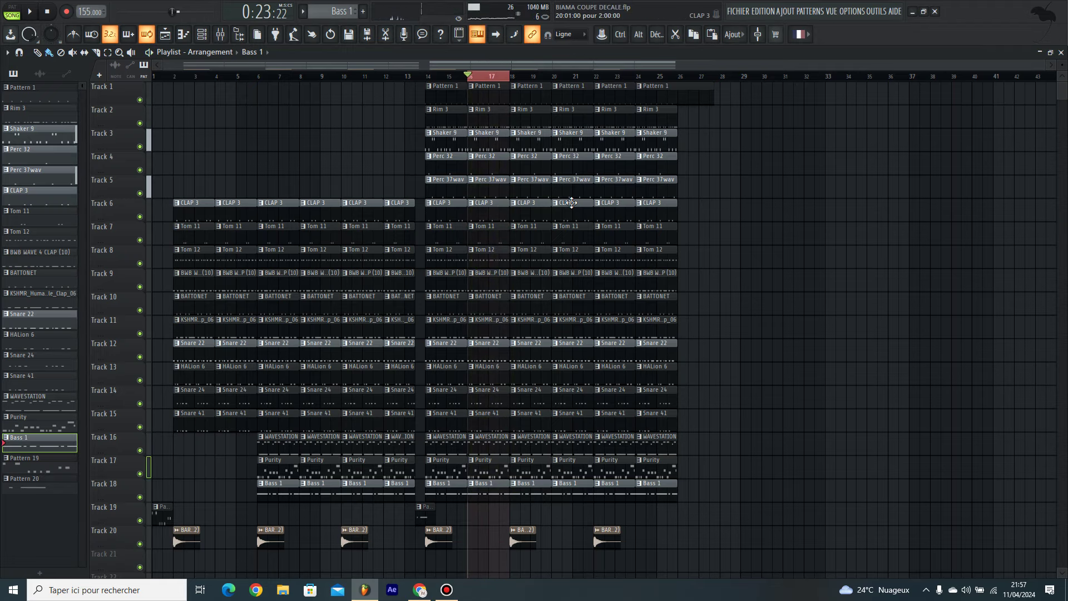